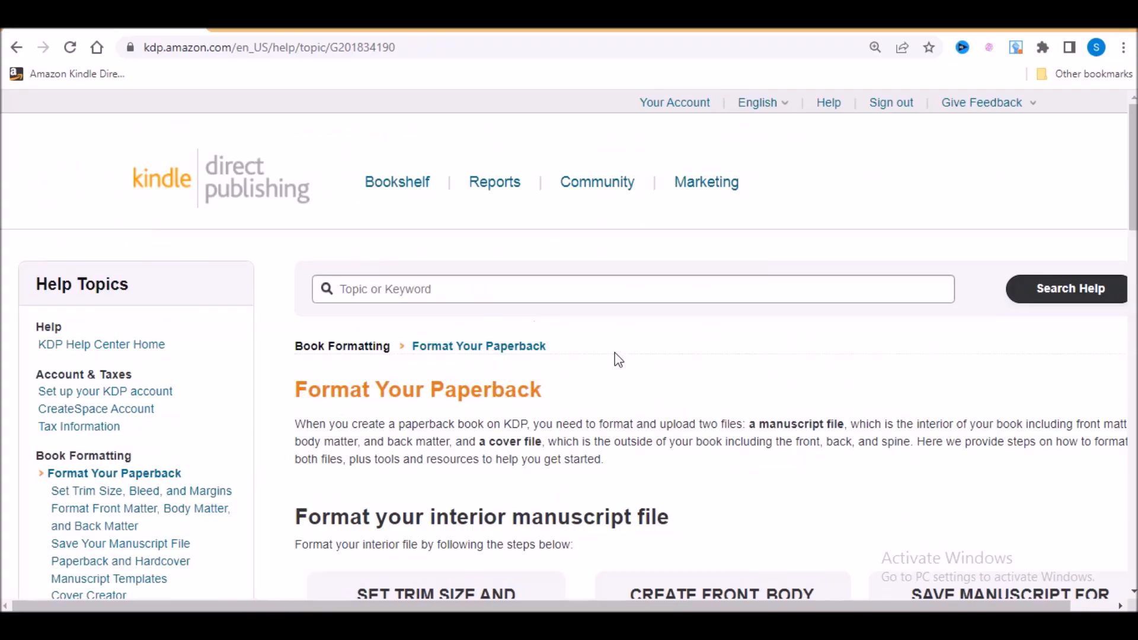
- Open the KDP help page on setting the book's size and margins and examine its Bleed section
{"action": "scroll", "coordinate": [559, 356], "scroll_direction": "down", "scroll_amount": 6}
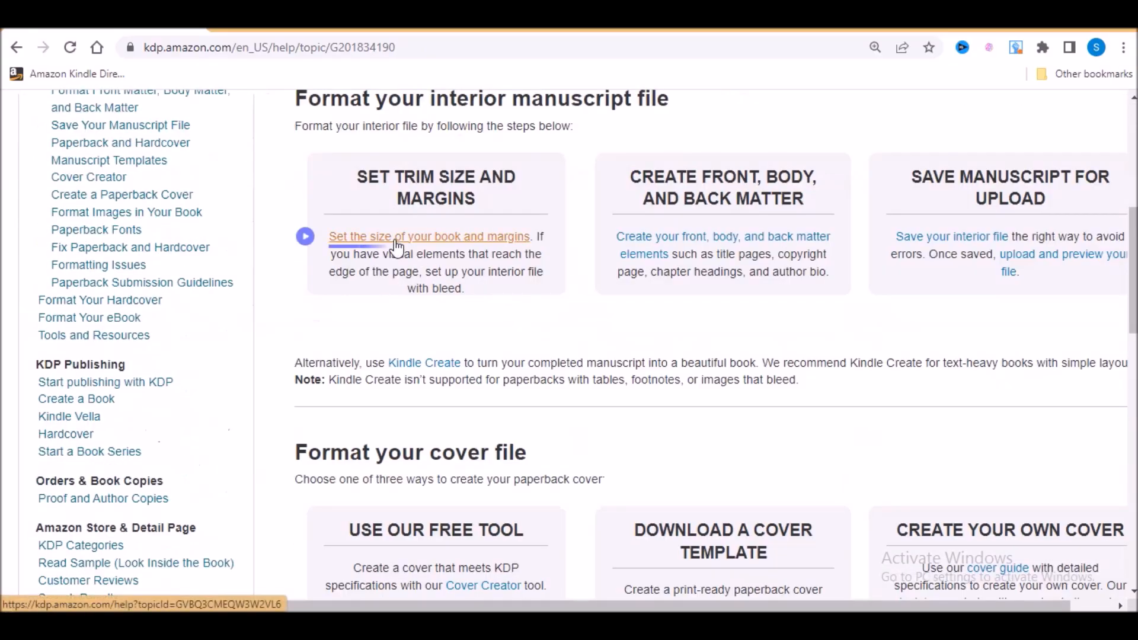
{"action": "left_click", "coordinate": [424, 237]}
{"action": "scroll", "coordinate": [633, 330], "scroll_direction": "down", "scroll_amount": 15}
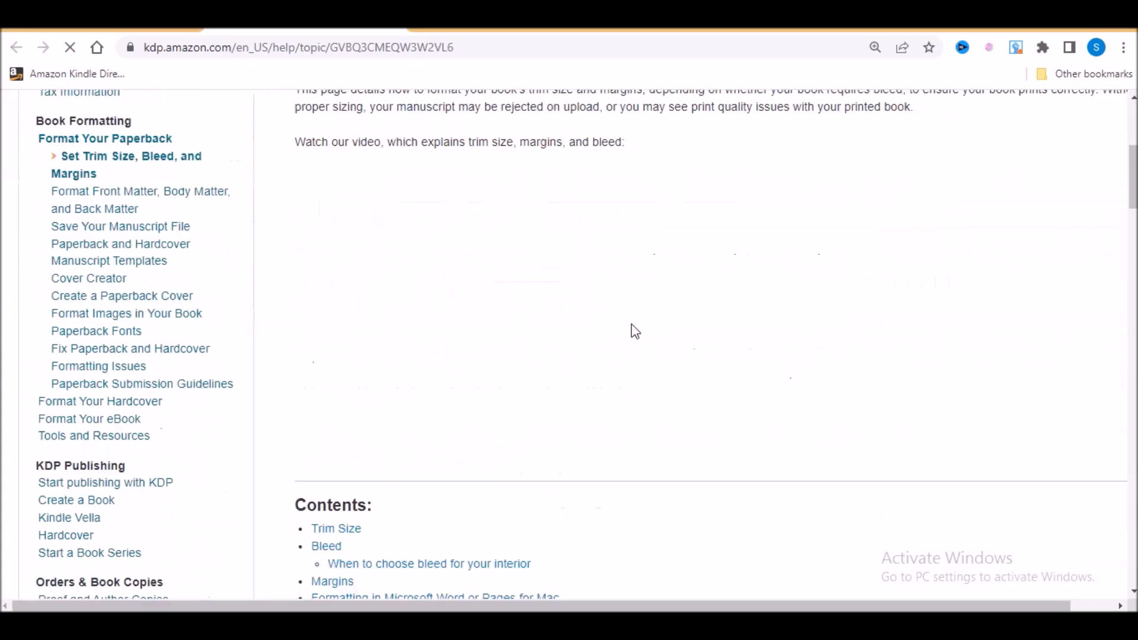
{"action": "scroll", "coordinate": [631, 323], "scroll_direction": "down", "scroll_amount": 10}
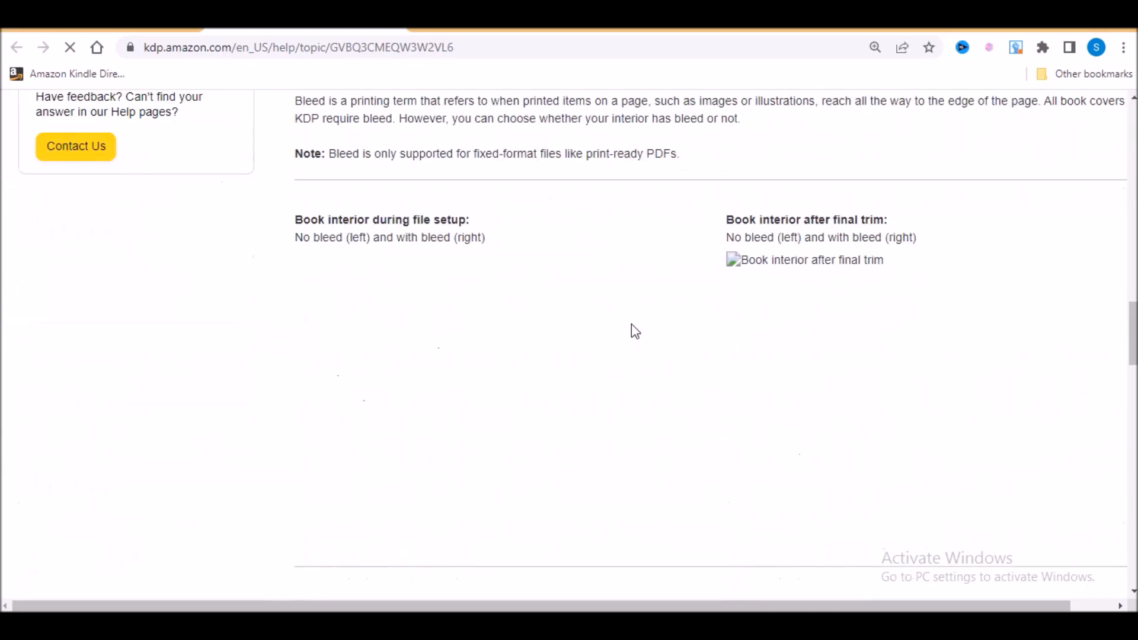
{"action": "scroll", "coordinate": [631, 324], "scroll_direction": "up", "scroll_amount": 4}
{"action": "scroll", "coordinate": [631, 323], "scroll_direction": "up", "scroll_amount": 4}
{"action": "scroll", "coordinate": [631, 323], "scroll_direction": "down", "scroll_amount": 6}
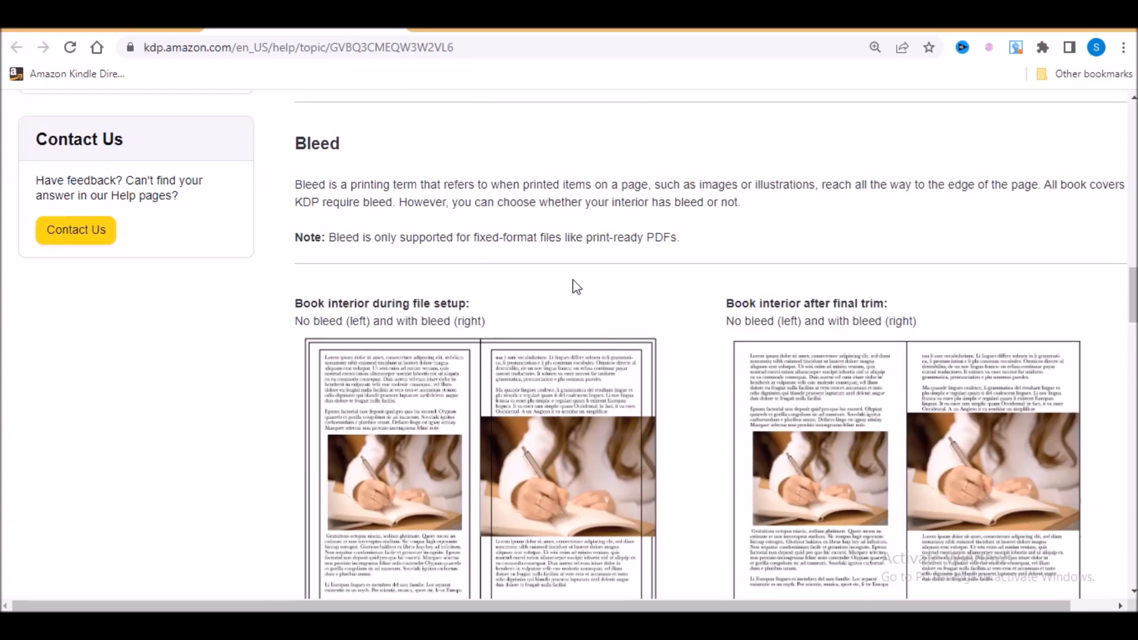
{"action": "scroll", "coordinate": [607, 383], "scroll_direction": "down", "scroll_amount": 1}
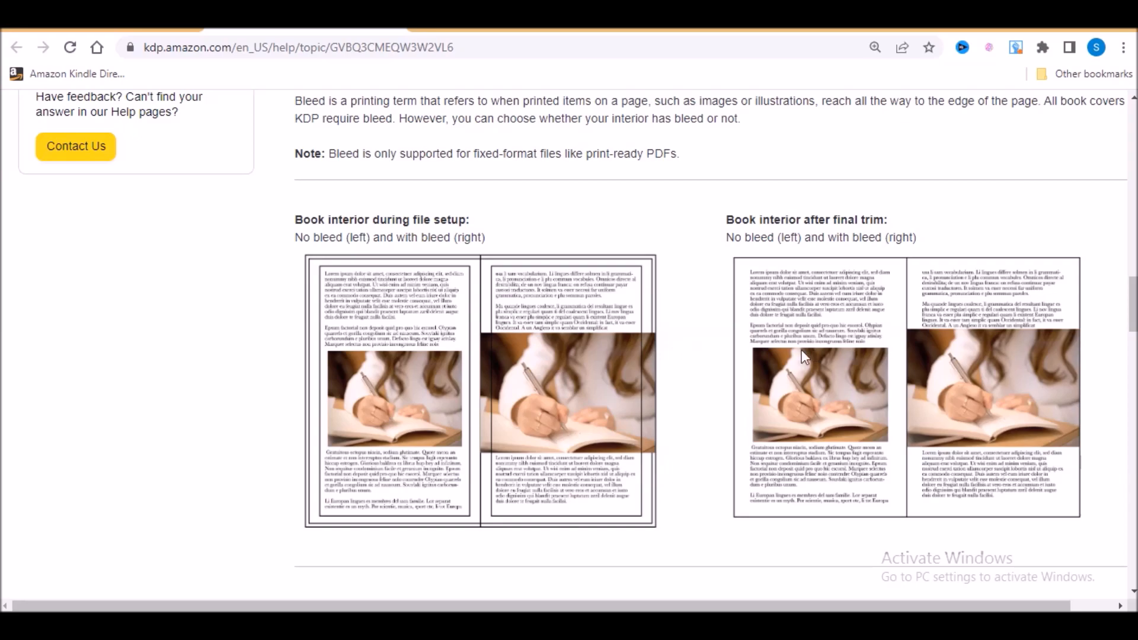
{"action": "scroll", "coordinate": [737, 345], "scroll_direction": "up", "scroll_amount": 3}
{"action": "scroll", "coordinate": [737, 345], "scroll_direction": "down", "scroll_amount": 15}
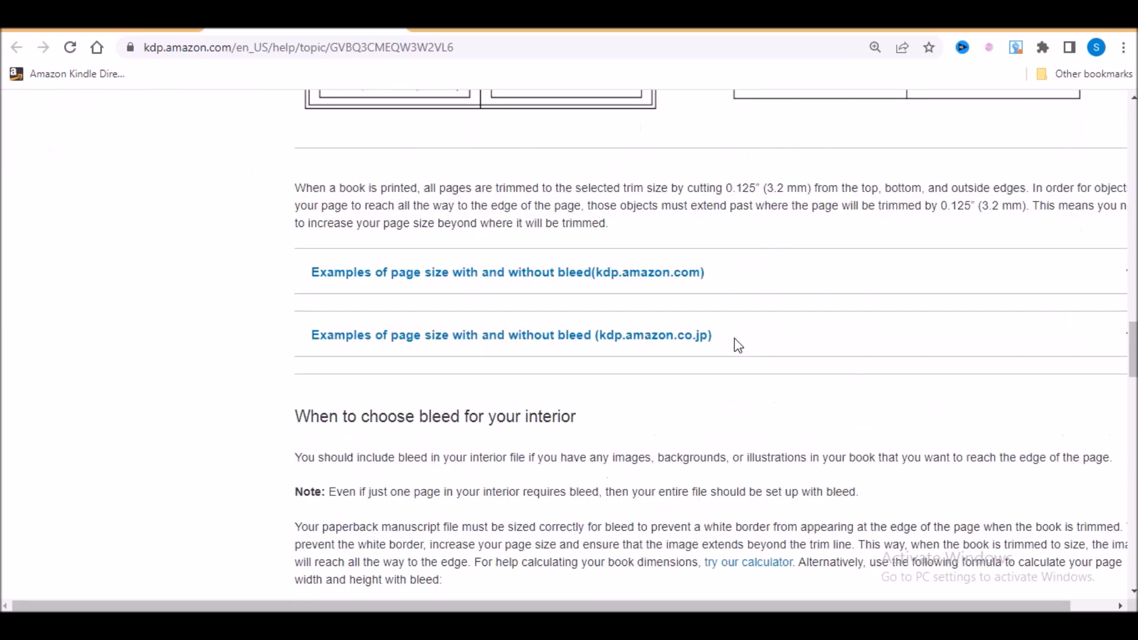
- Examine the Margins section of the help page and highlight its heading and the 24 to 150 pages entry
{"action": "scroll", "coordinate": [737, 345], "scroll_direction": "down", "scroll_amount": 9}
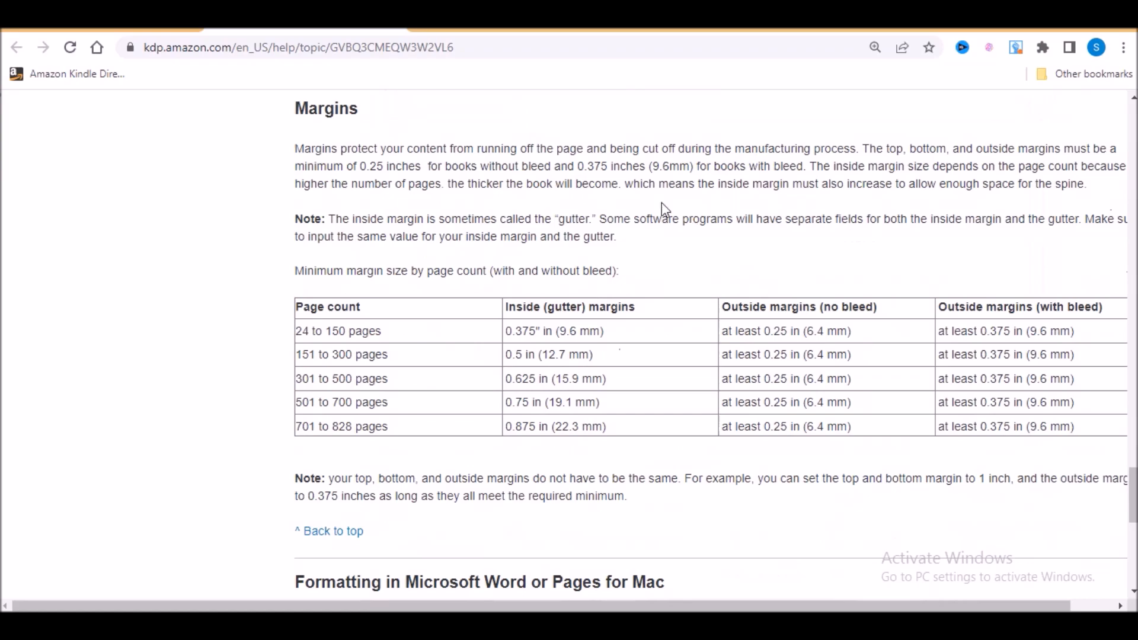
{"action": "left_click_drag", "start_coordinate": [296, 114], "coordinate": [364, 115]}
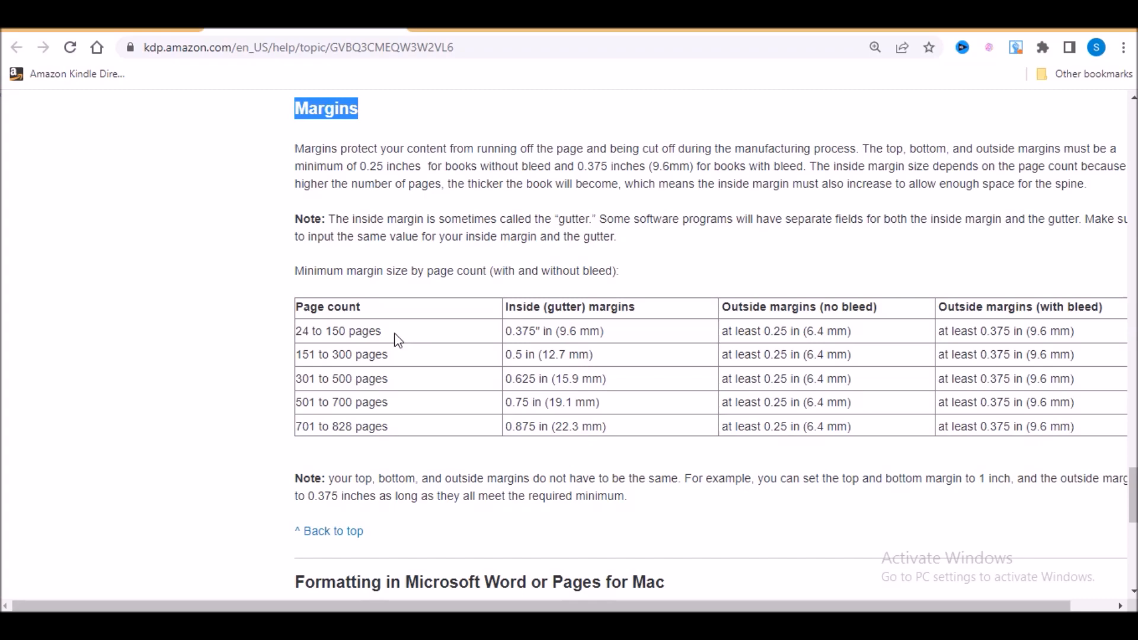
{"action": "left_click_drag", "start_coordinate": [382, 331], "coordinate": [302, 332]}
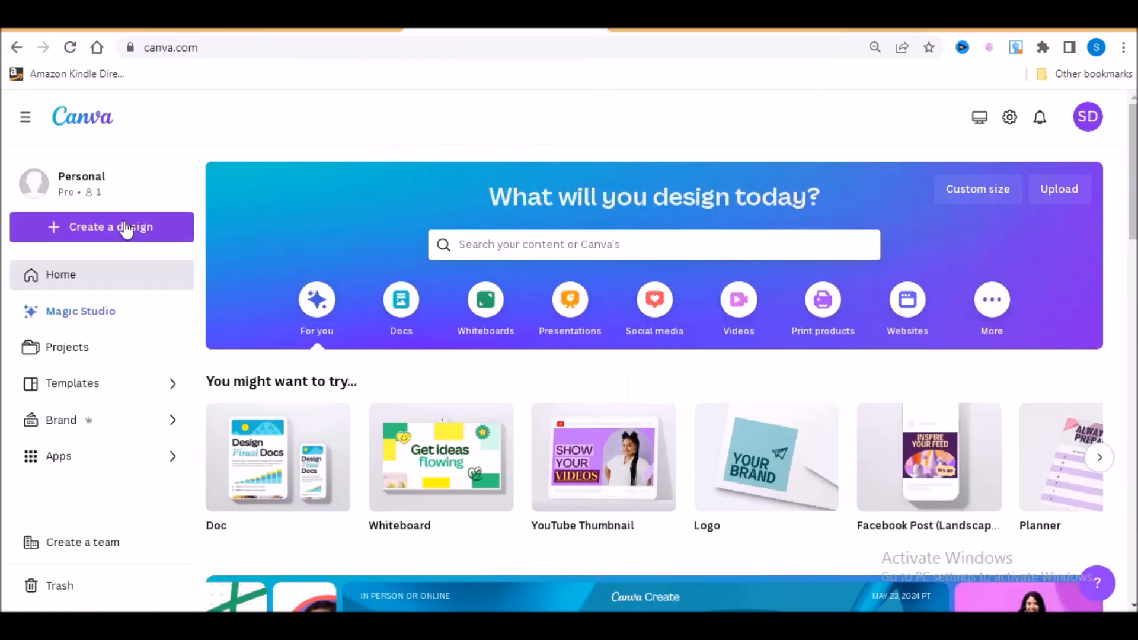
- Switch to Canva and create a blank design with the recent 8.5 × 11 in custom size
{"action": "left_click", "coordinate": [127, 224]}
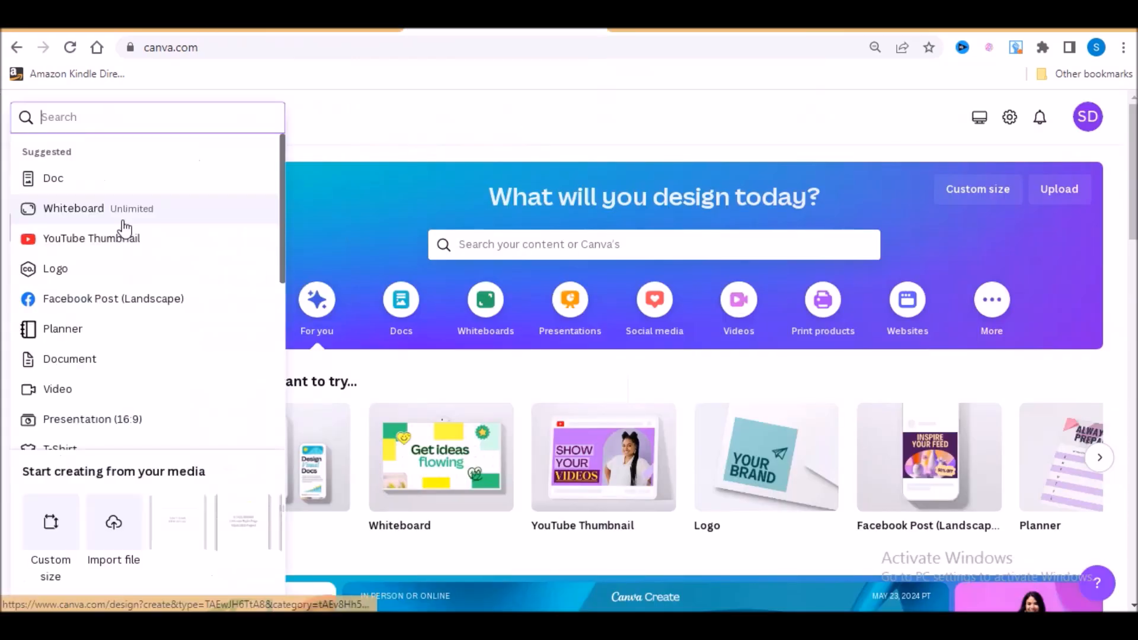
{"action": "left_click", "coordinate": [51, 560]}
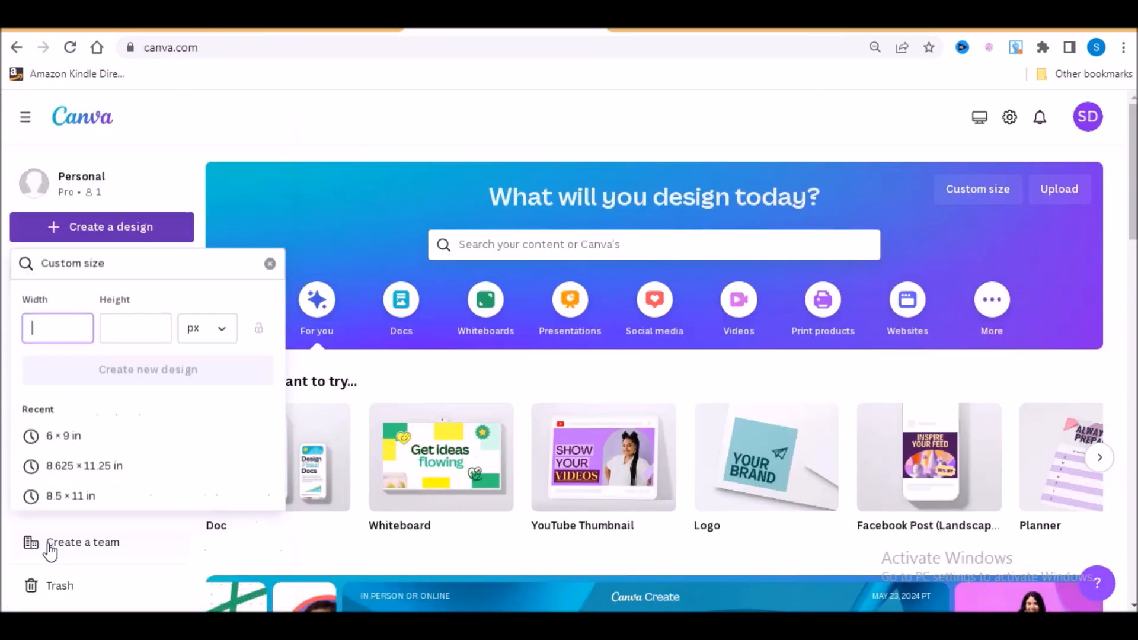
{"action": "left_click", "coordinate": [77, 498]}
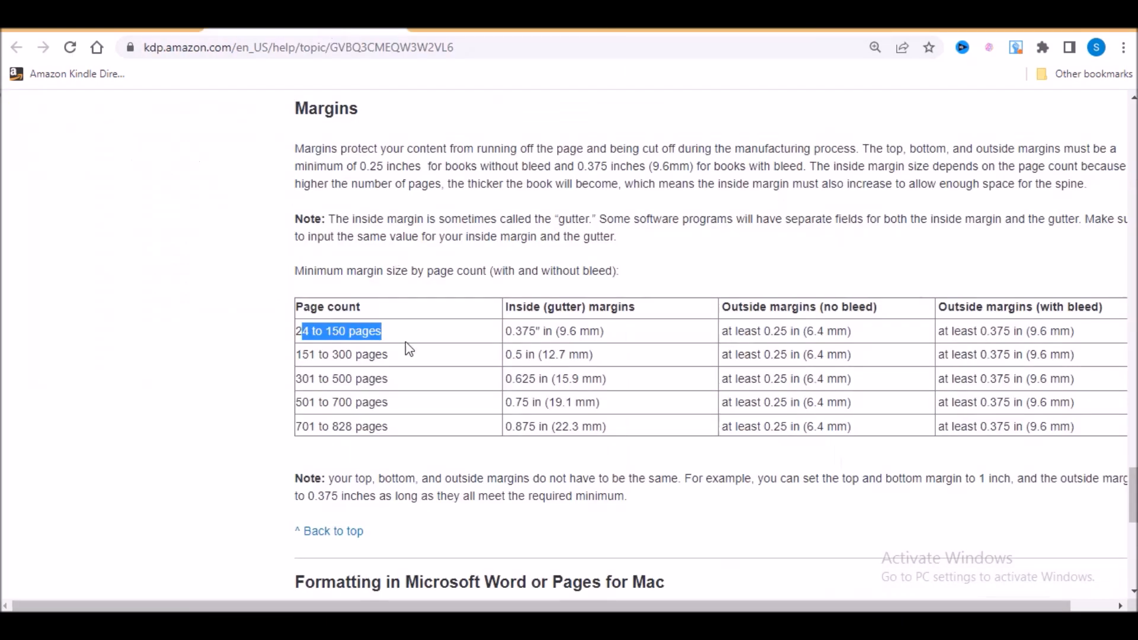
{"action": "left_click", "coordinate": [706, 30]}
{"action": "left_click", "coordinate": [695, 320]}
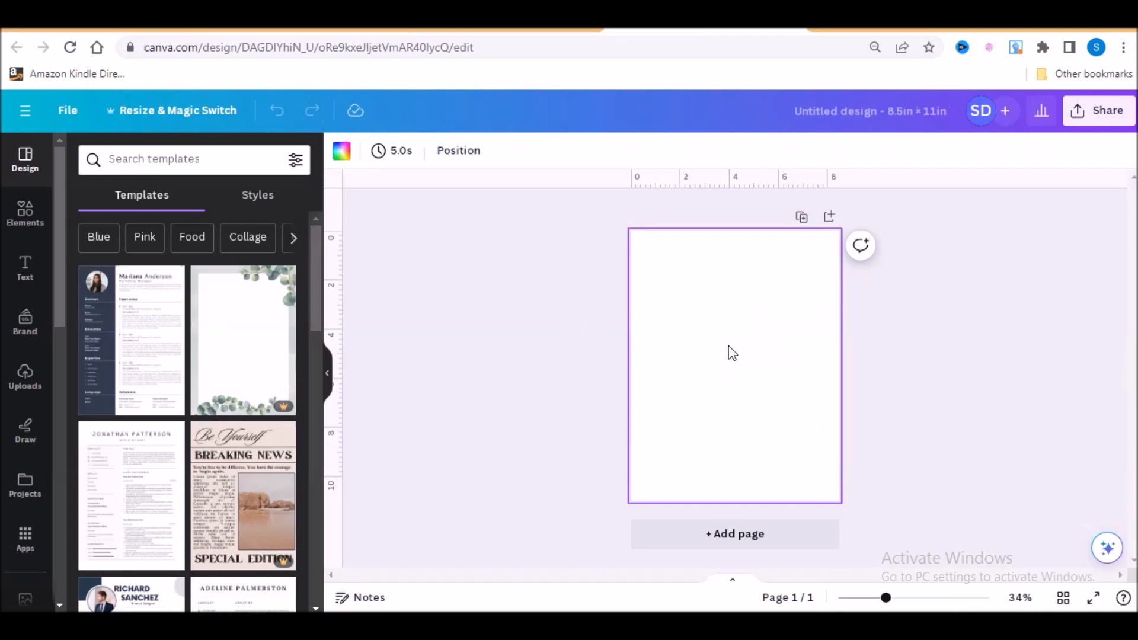
- Add a heading reading "Left Page" to the middle of the blank page
{"action": "left_click", "coordinate": [25, 265]}
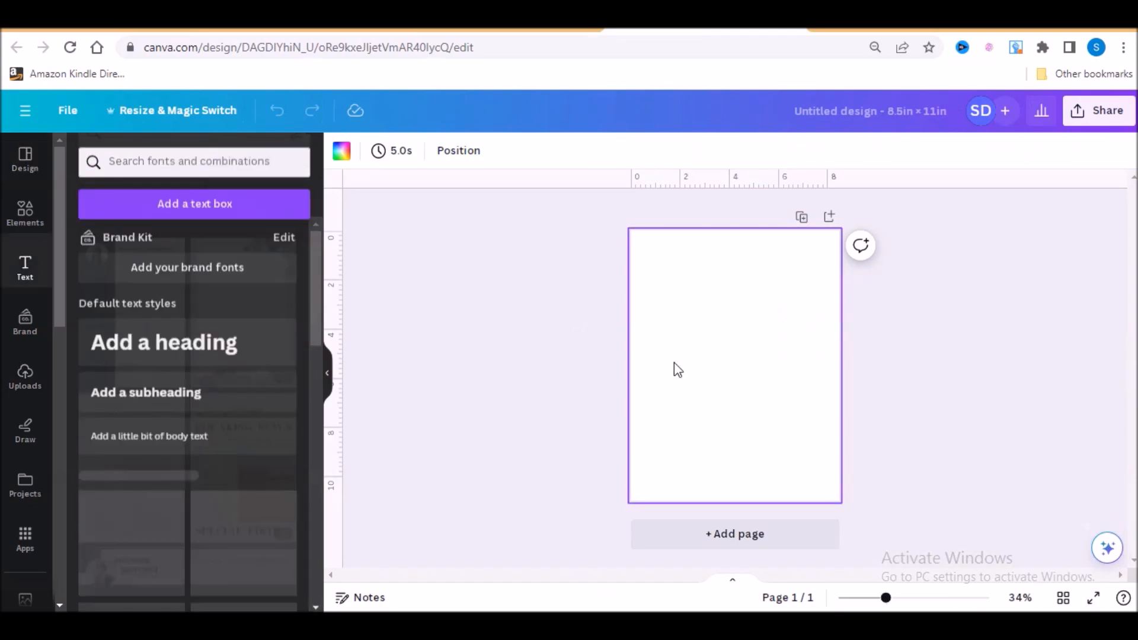
{"action": "left_click", "coordinate": [168, 348]}
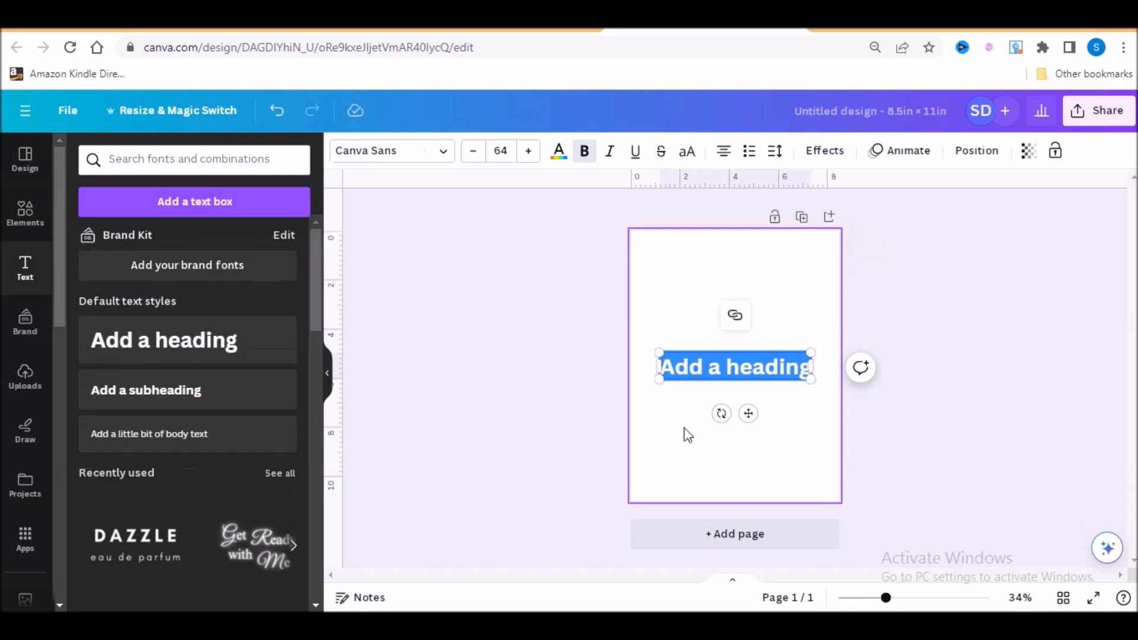
{"action": "type", "text": "Left"}
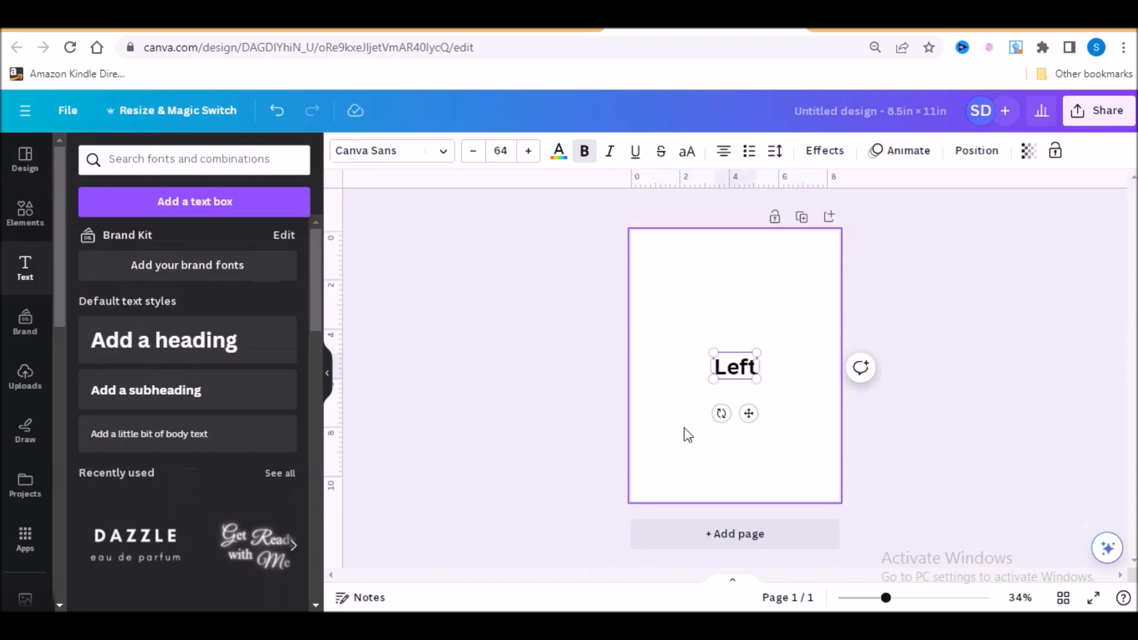
{"action": "type", "text": "Pa"}
{"action": "key", "text": "BackSpace"}
{"action": "key", "text": "BackSpace"}
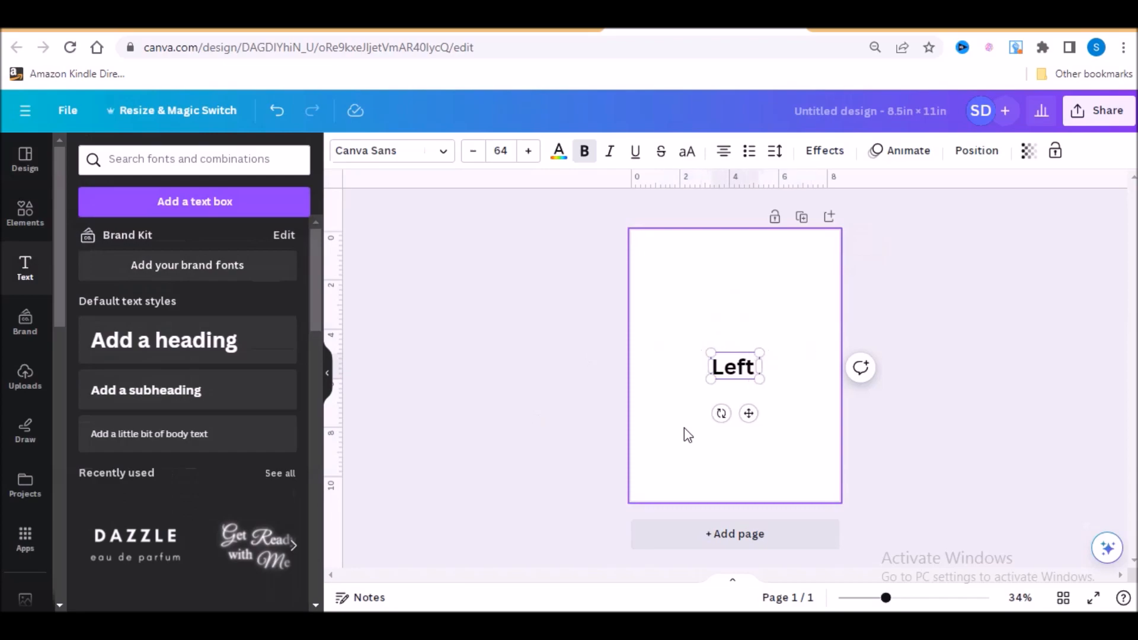
{"action": "type", "text": "Page"}
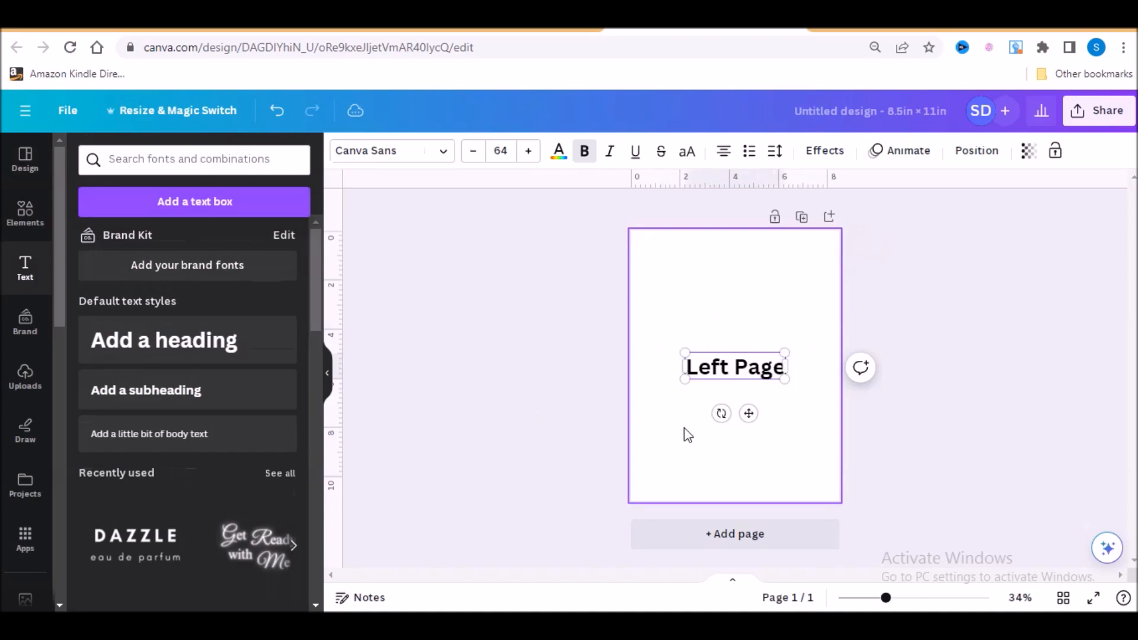
{"action": "left_click", "coordinate": [688, 436]}
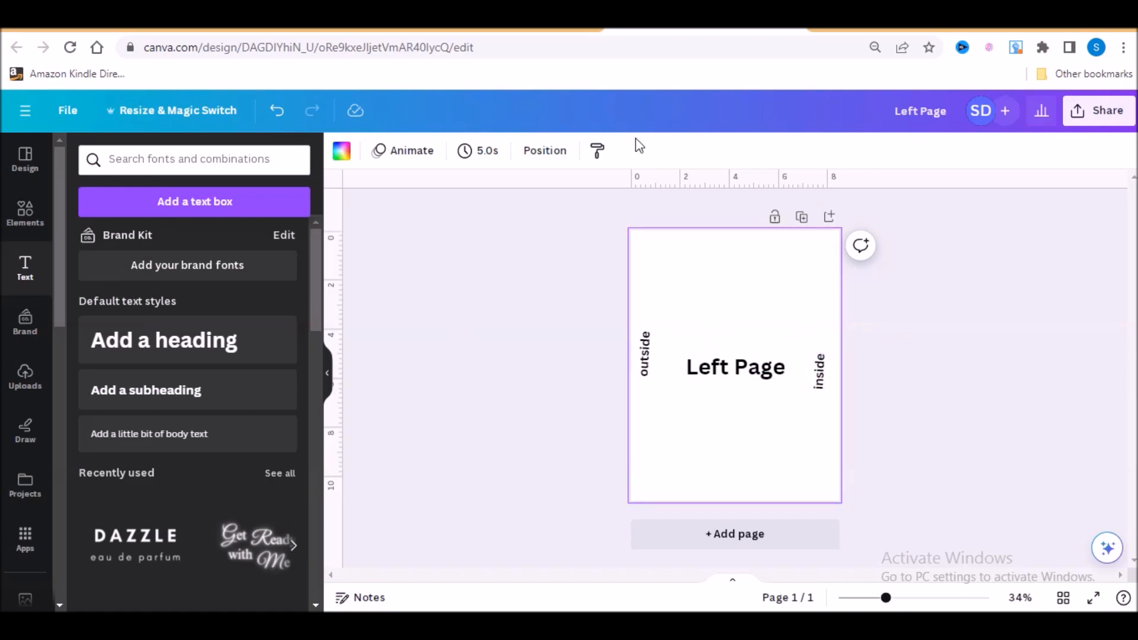
- Consult the KDP margin table, return to the Canva design, and turn the rulers and guides off and on again
{"action": "left_click", "coordinate": [337, 34]}
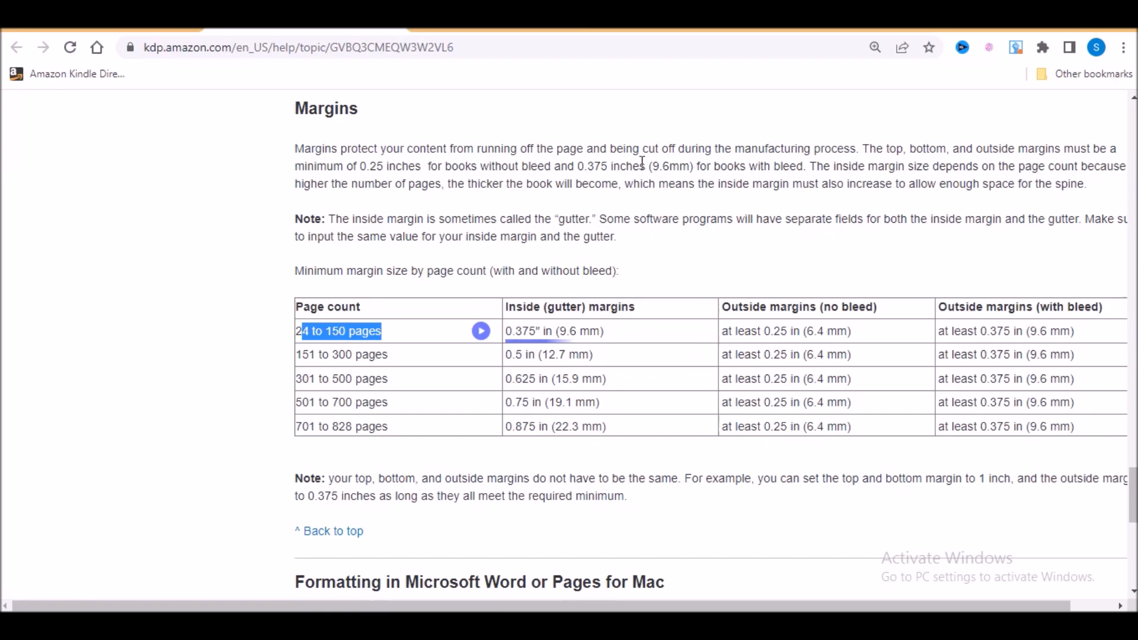
{"action": "left_click", "coordinate": [697, 32]}
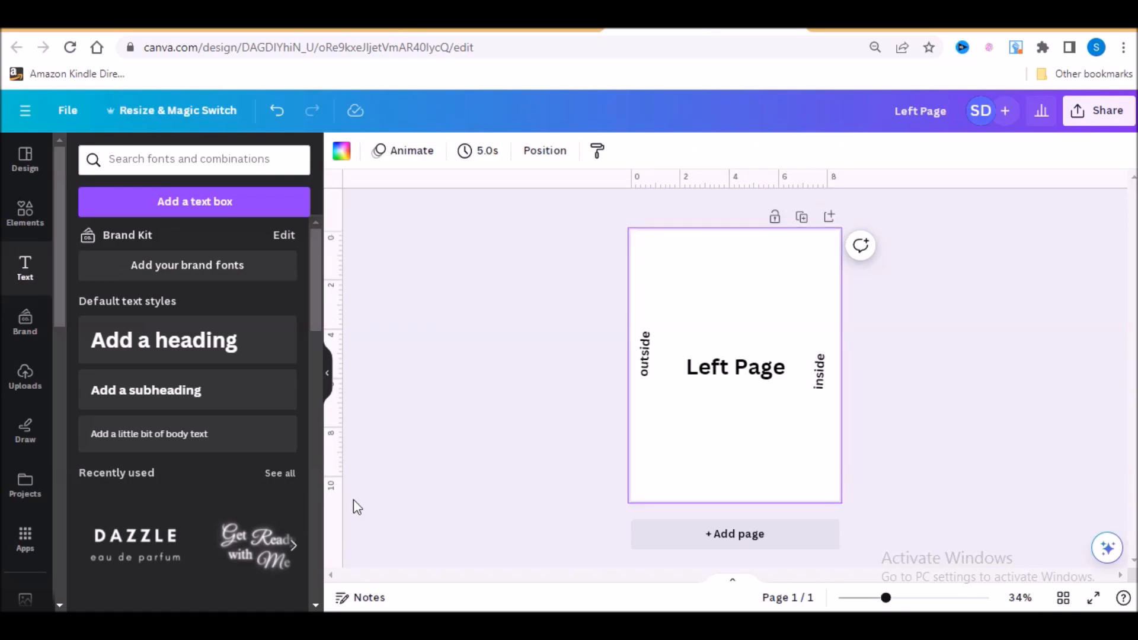
{"action": "left_click", "coordinate": [68, 112]}
{"action": "mouse_move", "coordinate": [112, 297]}
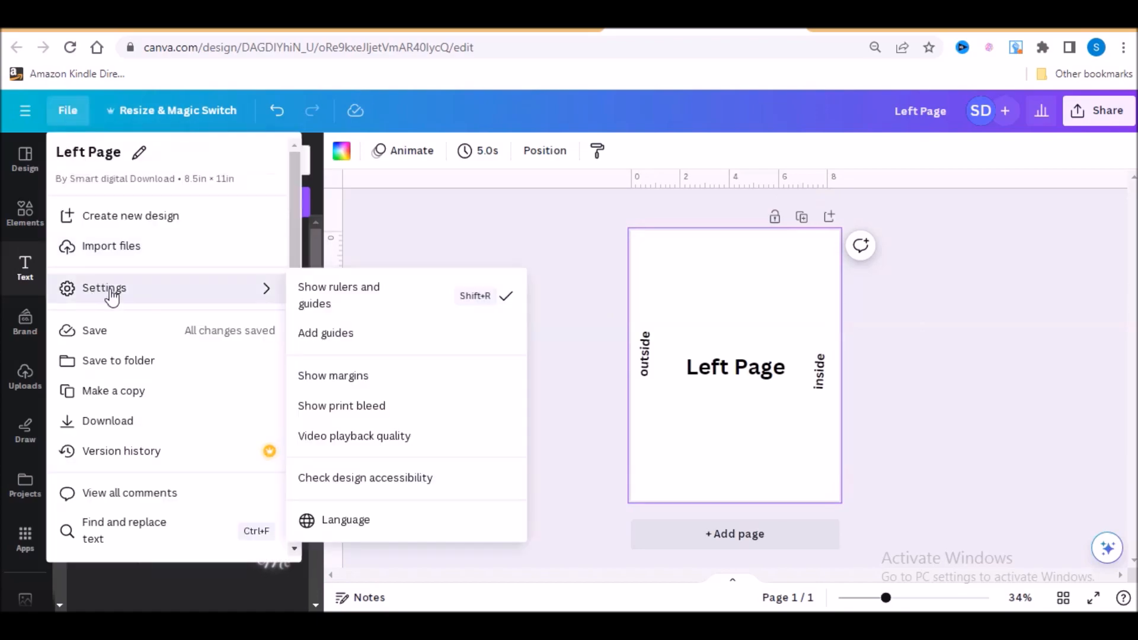
{"action": "left_click", "coordinate": [510, 305]}
{"action": "left_click", "coordinate": [56, 122]}
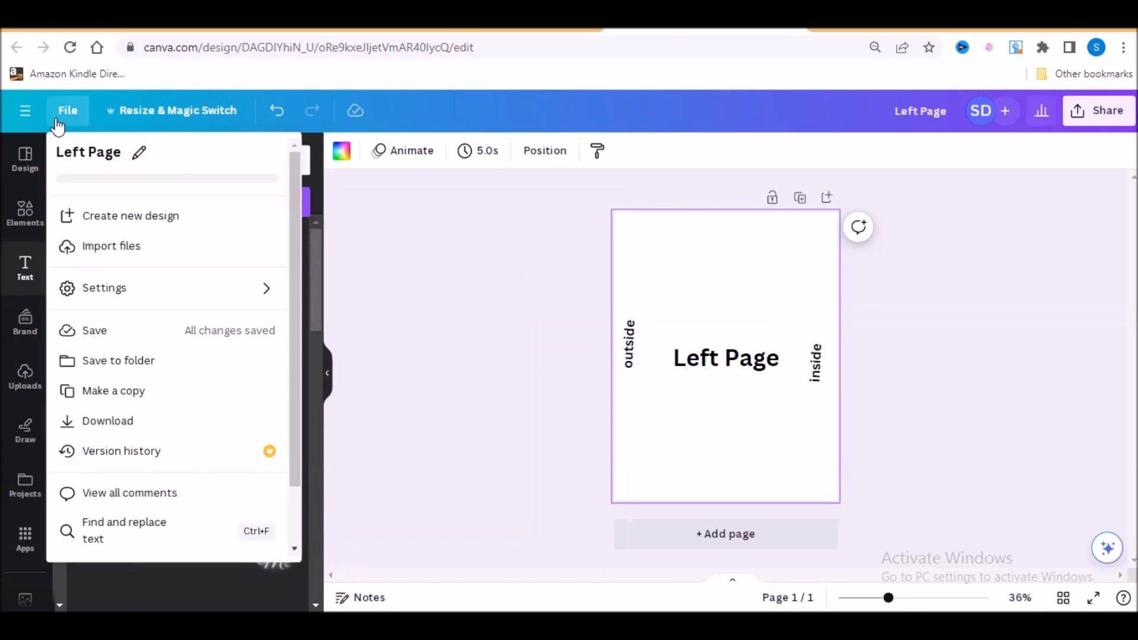
{"action": "mouse_move", "coordinate": [117, 296]}
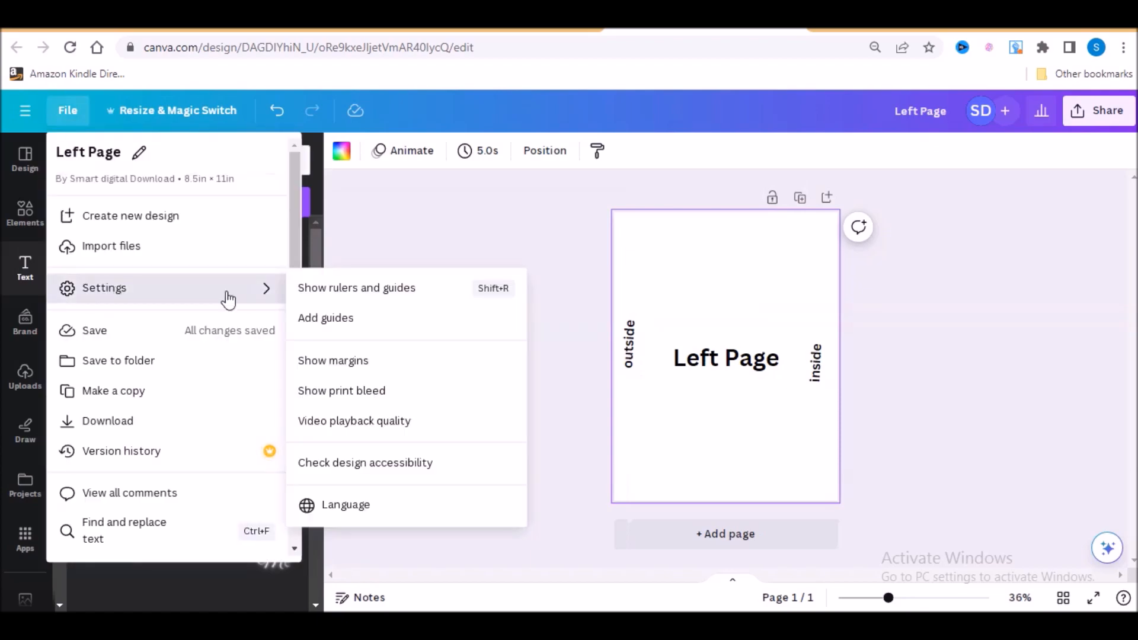
{"action": "left_click", "coordinate": [410, 296]}
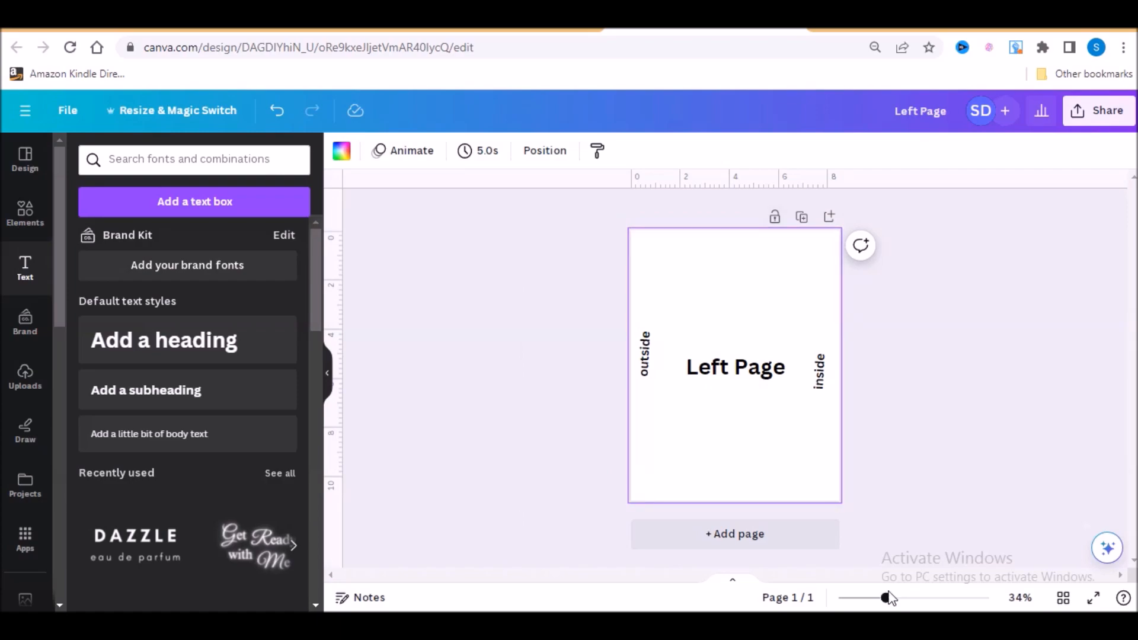
- Place a vertical guide along the outside edge of the Left Page design at about 0.26 in on the ruler
{"action": "left_click_drag", "start_coordinate": [886, 598], "coordinate": [893, 599]}
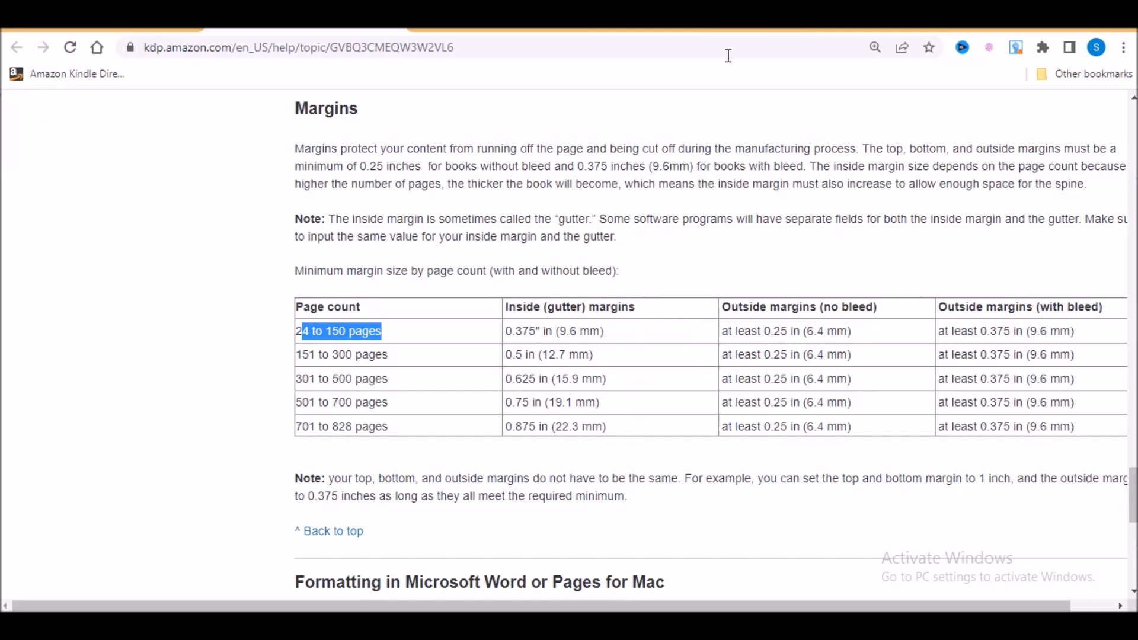
{"action": "left_click", "coordinate": [713, 30]}
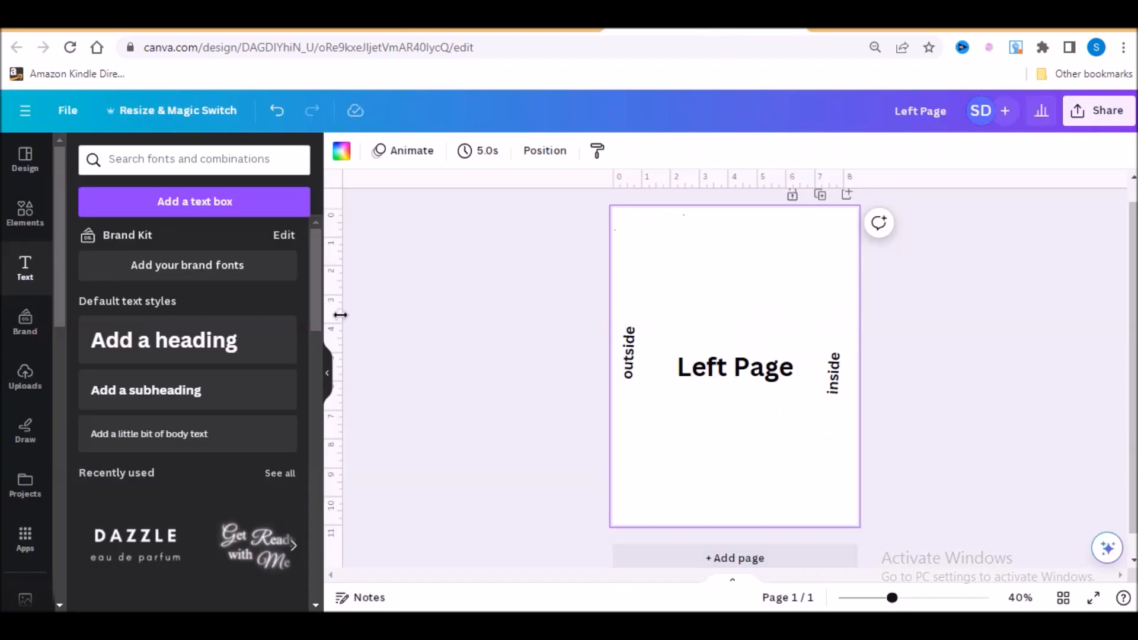
{"action": "left_click_drag", "start_coordinate": [339, 315], "coordinate": [619, 341]}
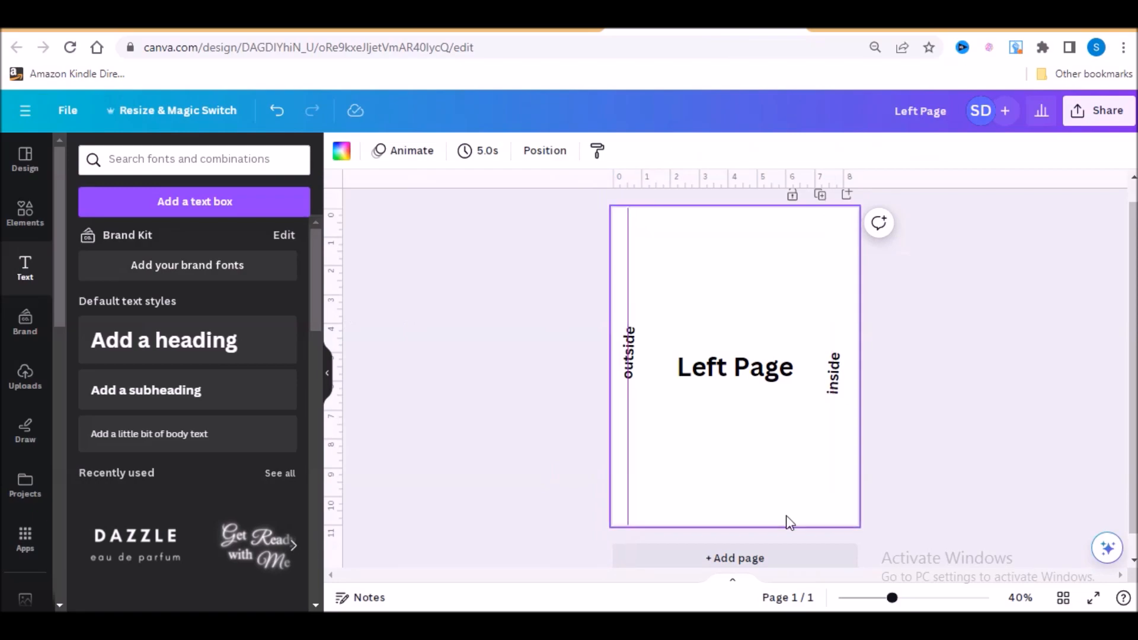
{"action": "left_click_drag", "start_coordinate": [892, 597], "coordinate": [923, 598]}
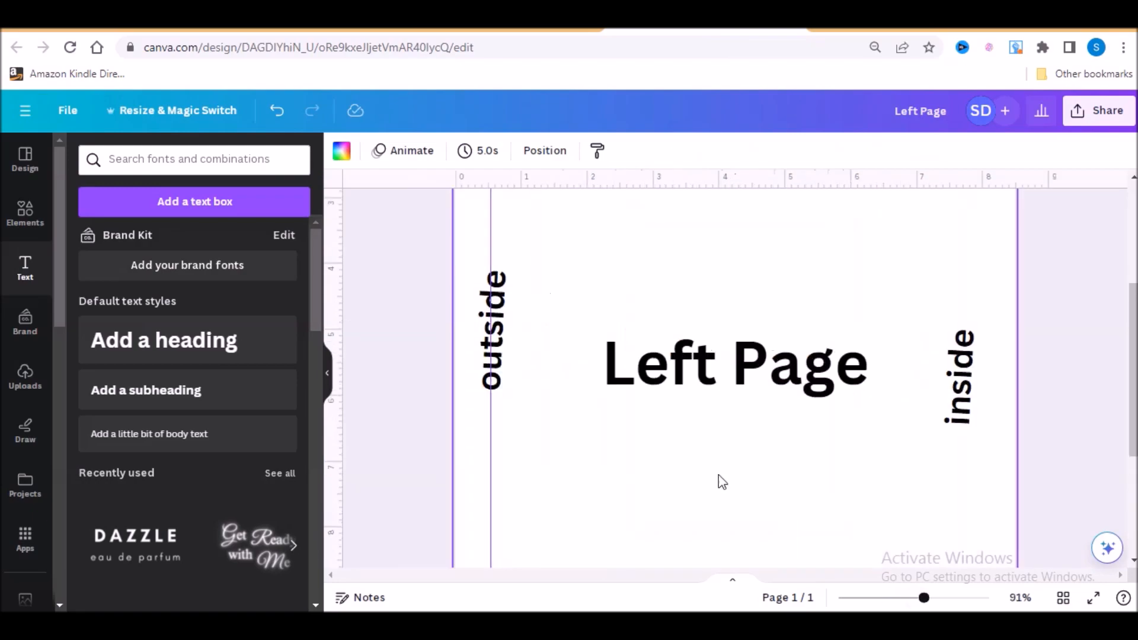
{"action": "scroll", "coordinate": [718, 475], "scroll_direction": "up", "scroll_amount": 3}
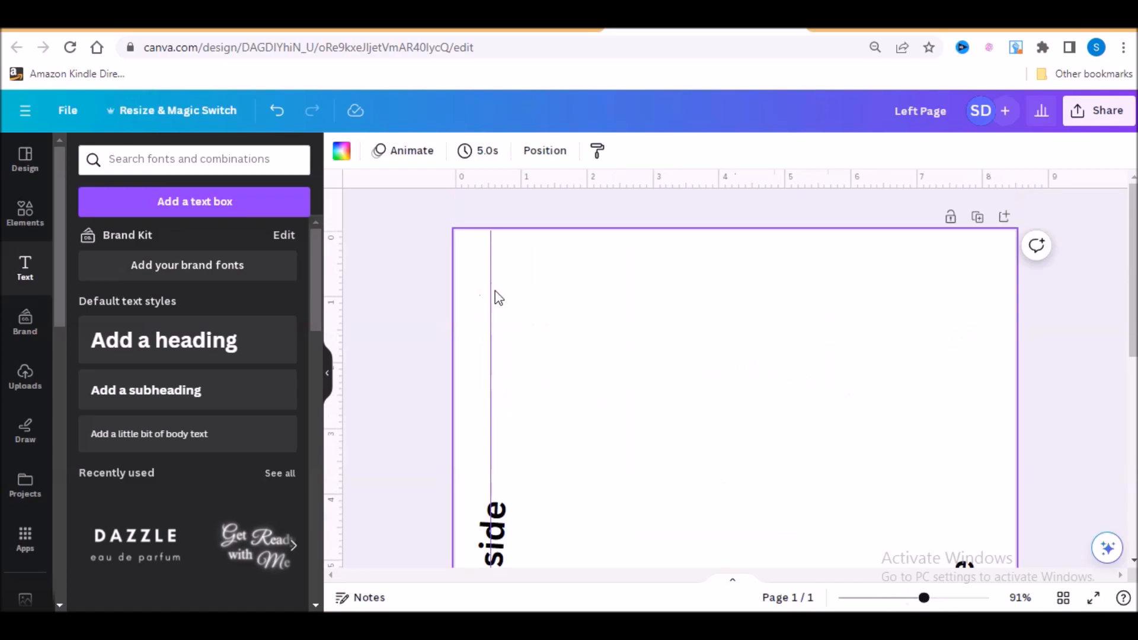
{"action": "mouse_move", "coordinate": [491, 286]}
{"action": "left_mouse_down"}
{"action": "mouse_move", "coordinate": [474, 287]}
{"action": "mouse_move", "coordinate": [495, 289]}
{"action": "mouse_move", "coordinate": [482, 292]}
{"action": "left_mouse_up"}
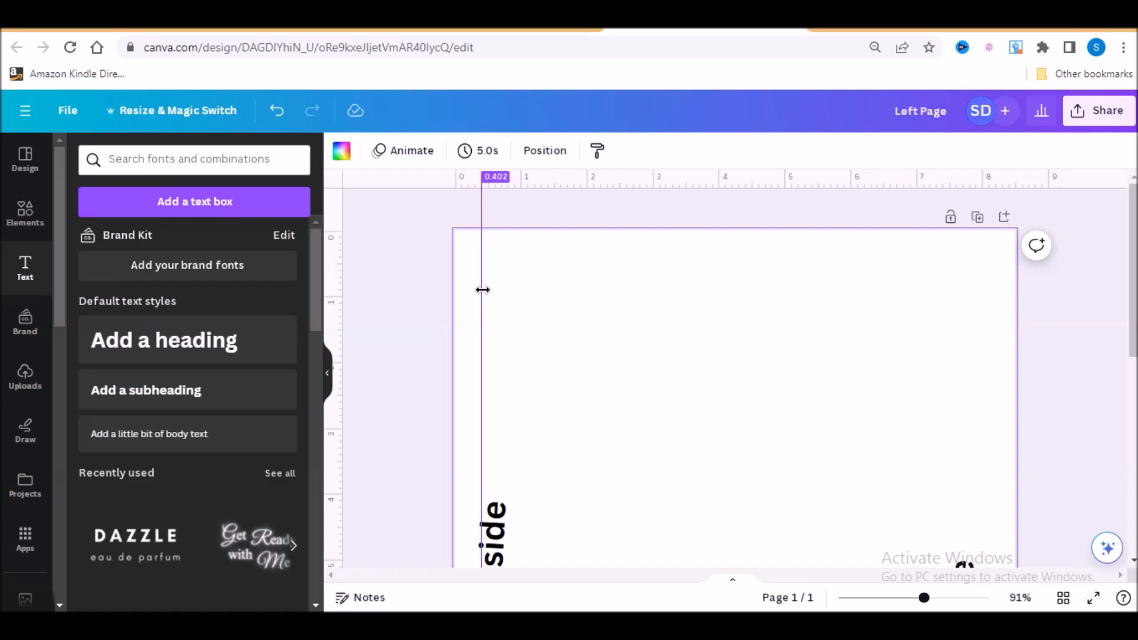
{"action": "left_click_drag", "start_coordinate": [483, 290], "coordinate": [473, 290]}
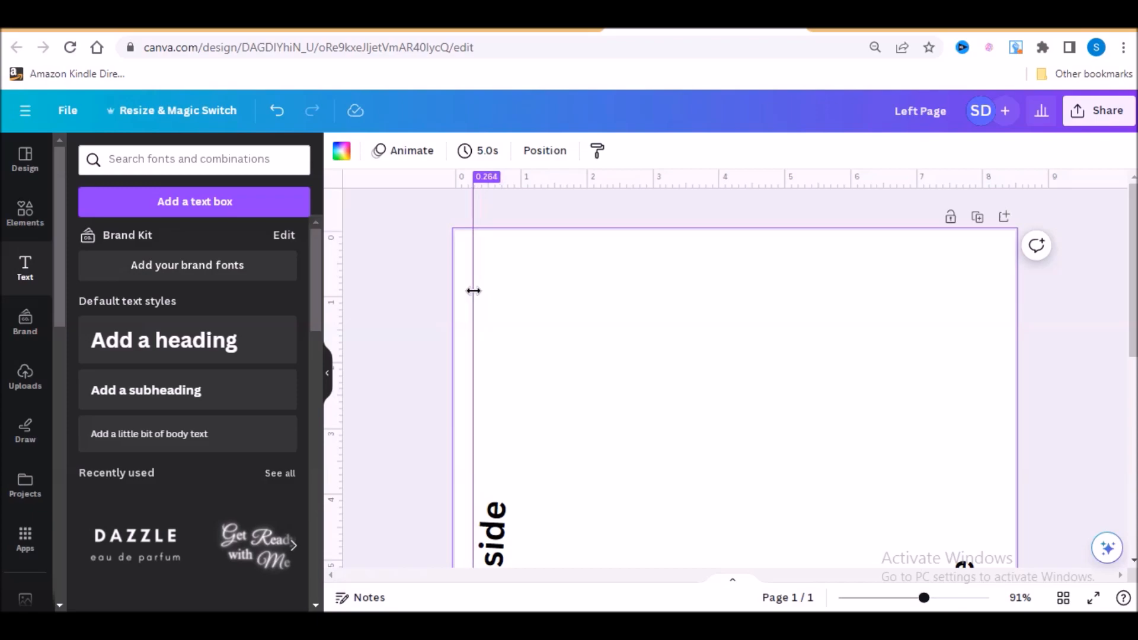
{"action": "left_click_drag", "start_coordinate": [472, 290], "coordinate": [473, 291]}
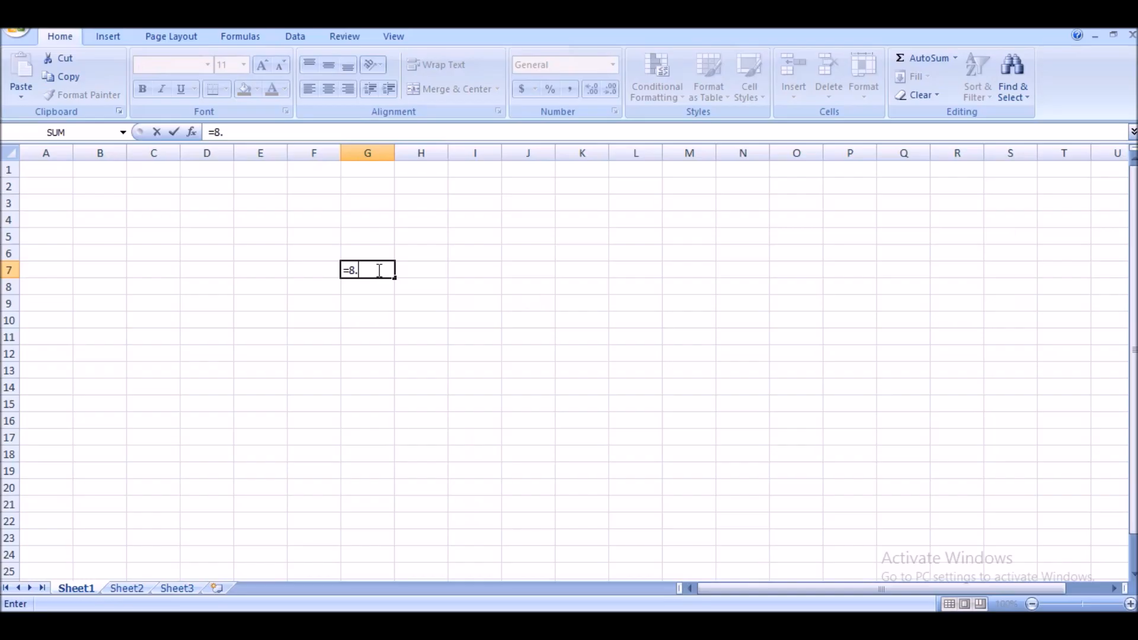
- Switch to Excel and calculate the inside margin's guide position in cell G7 with =8.5-.375
{"action": "type", "text": "5-.375"}
{"action": "key", "text": "Return"}
{"action": "left_click", "coordinate": [450, 332]}
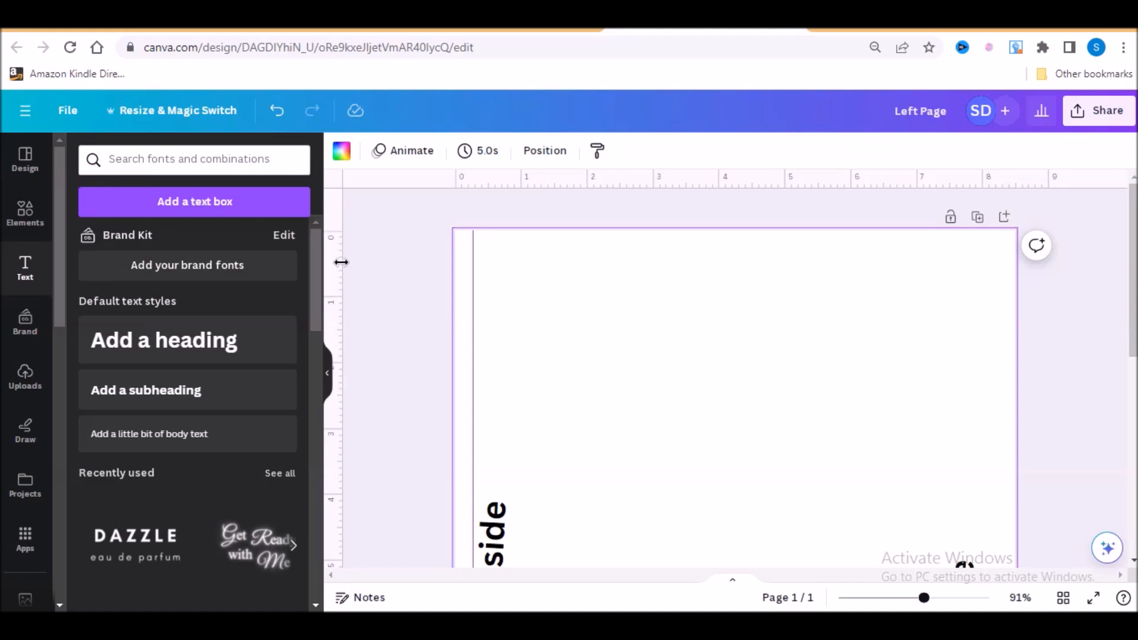
- Place a vertical guide along the page's inside edge at about 8.12 in and a horizontal guide about 0.25 in below the top edge
{"action": "left_click_drag", "start_coordinate": [341, 261], "coordinate": [989, 328]}
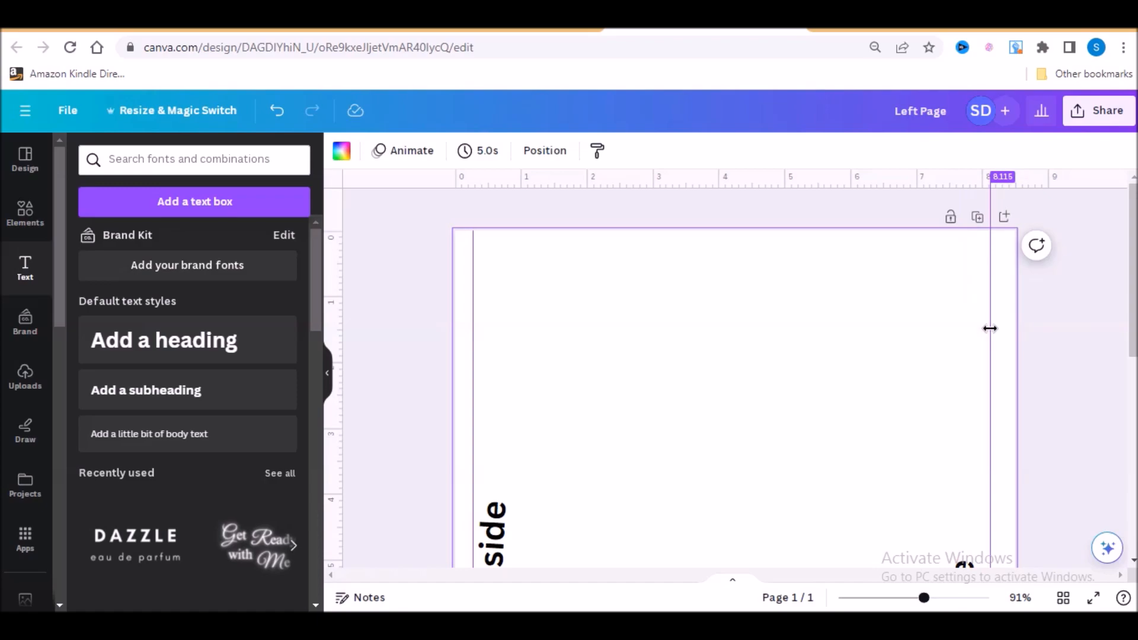
{"action": "left_click_drag", "start_coordinate": [989, 328], "coordinate": [988, 330]}
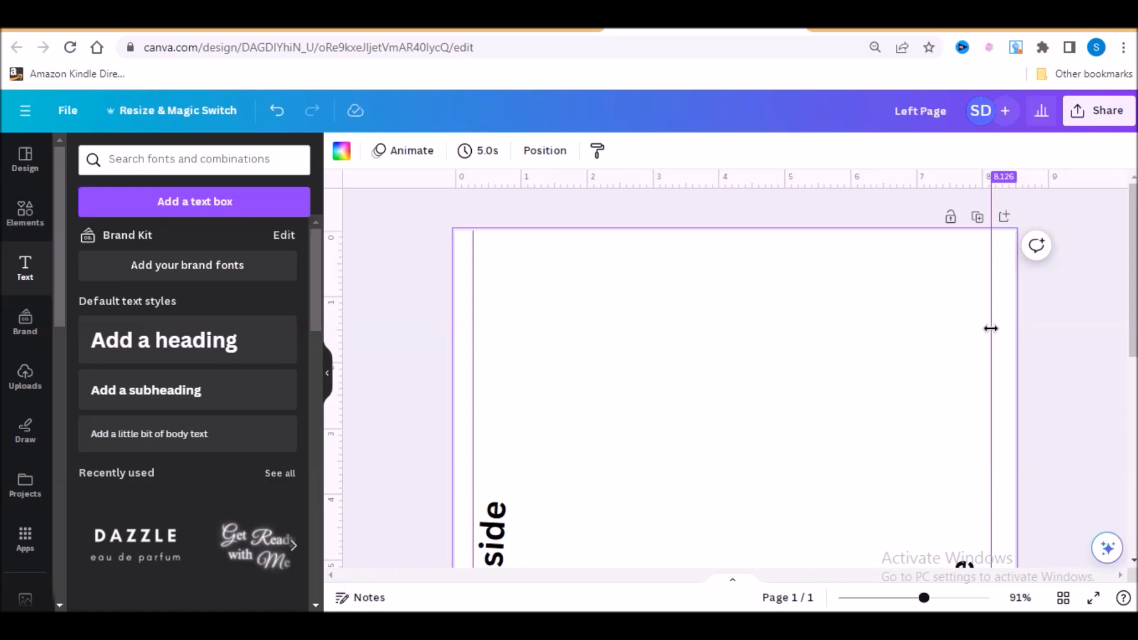
{"action": "left_click_drag", "start_coordinate": [990, 329], "coordinate": [989, 331]}
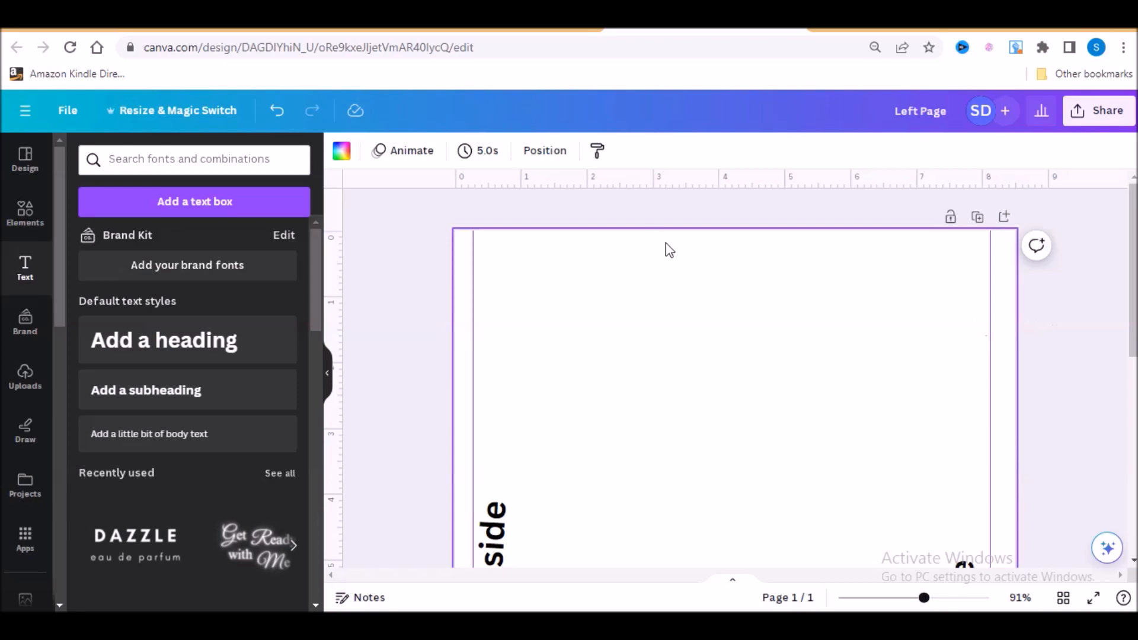
{"action": "left_click_drag", "start_coordinate": [683, 192], "coordinate": [681, 245]}
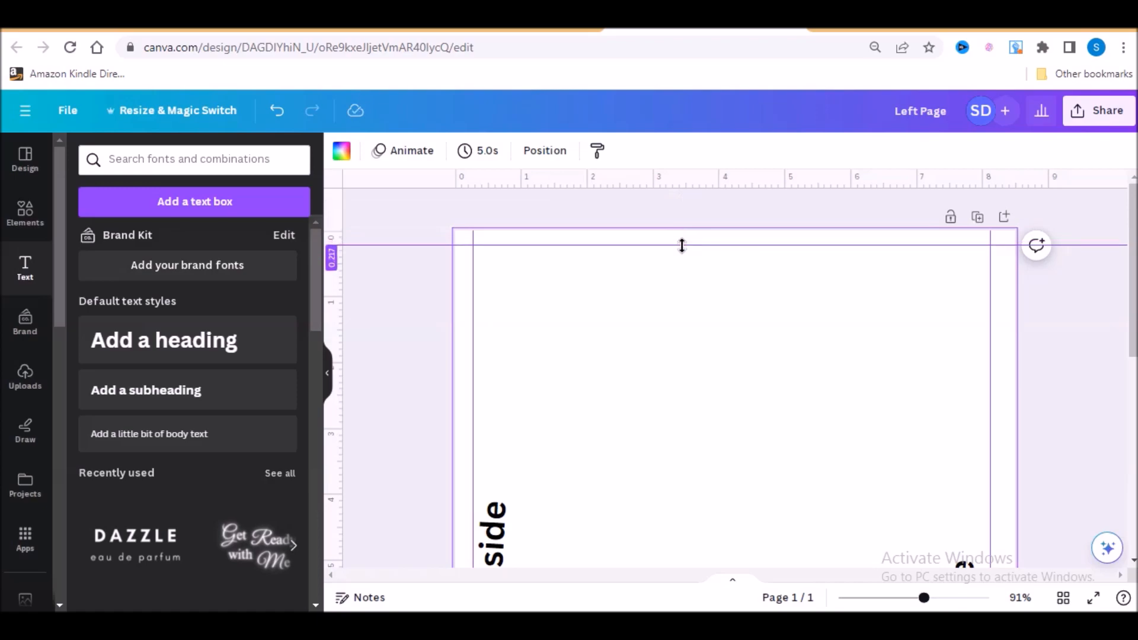
{"action": "left_click_drag", "start_coordinate": [682, 245], "coordinate": [683, 249]}
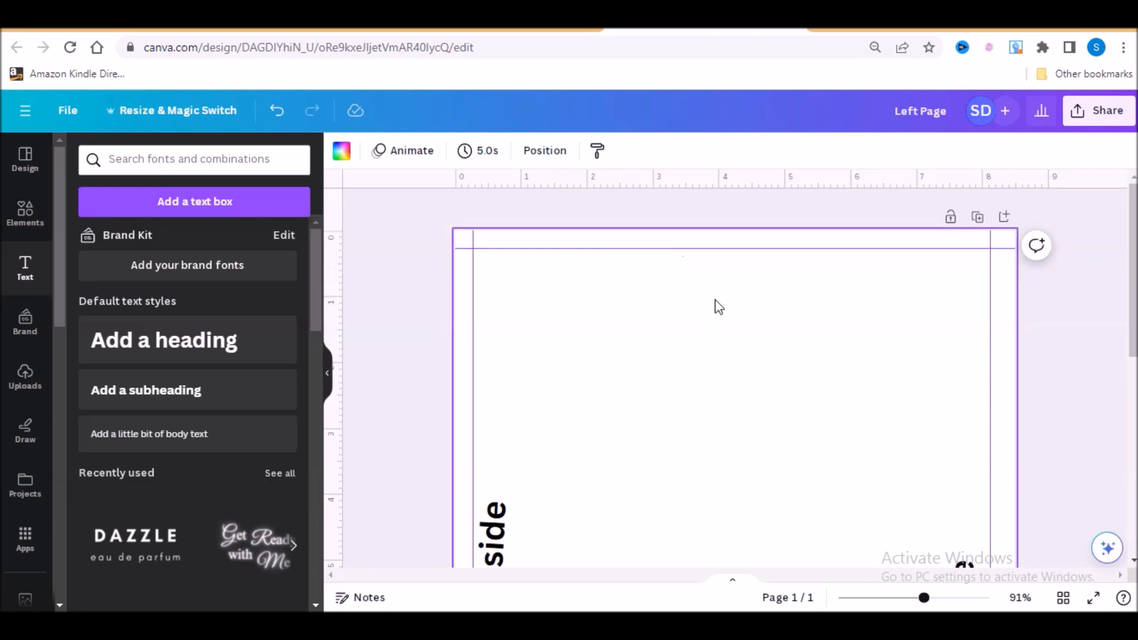
- Switch to Excel and calculate the bottom margin's guide position in cell G8 with =11-.250
{"action": "scroll", "coordinate": [717, 332], "scroll_direction": "down", "scroll_amount": 7}
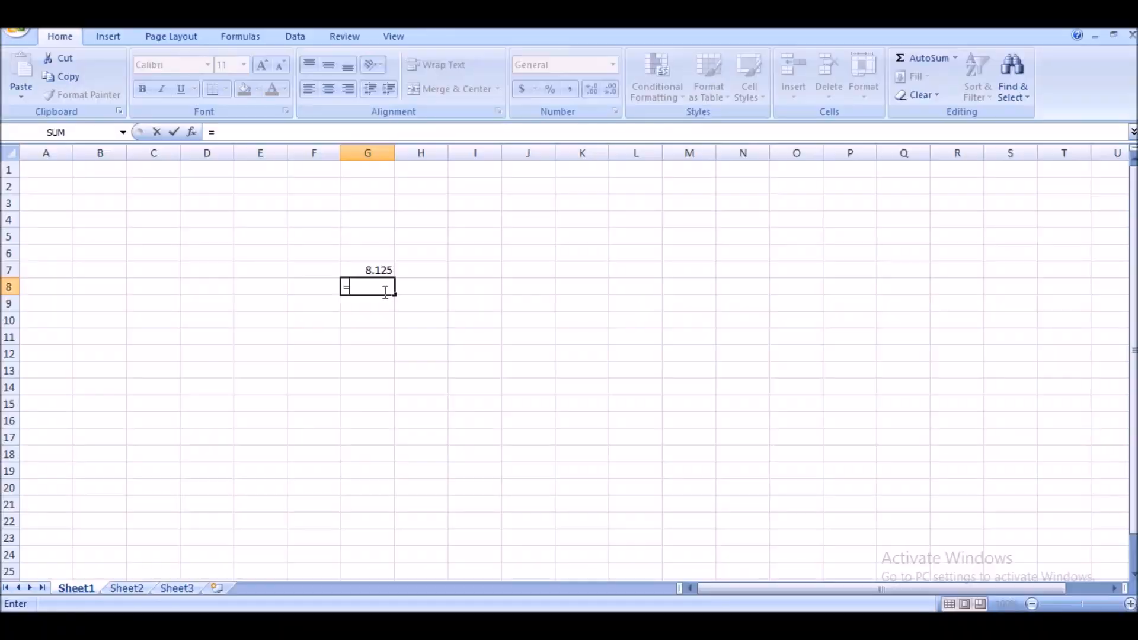
{"action": "type", "text": "11."}
{"action": "key", "text": "BackSpace"}
{"action": "type", "text": "-.250"}
{"action": "key", "text": "Return"}
{"action": "left_click", "coordinate": [415, 352]}
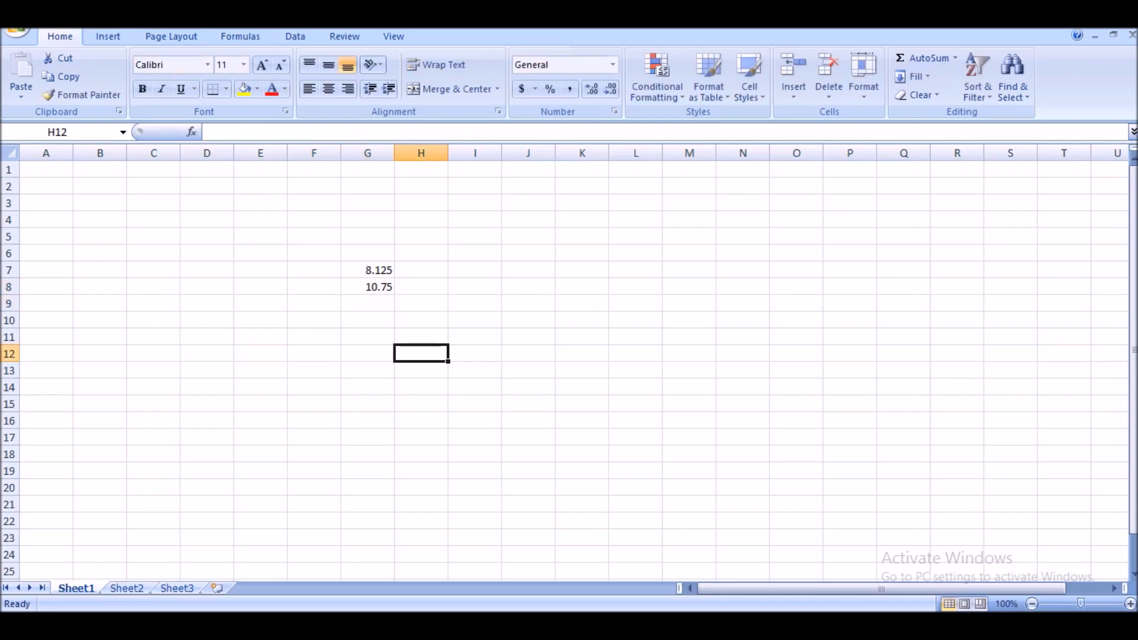
- Switch back to the Canva design and place a horizontal guide near the page's bottom edge at about 10.75 in
{"action": "key", "text": "alt+Tab"}
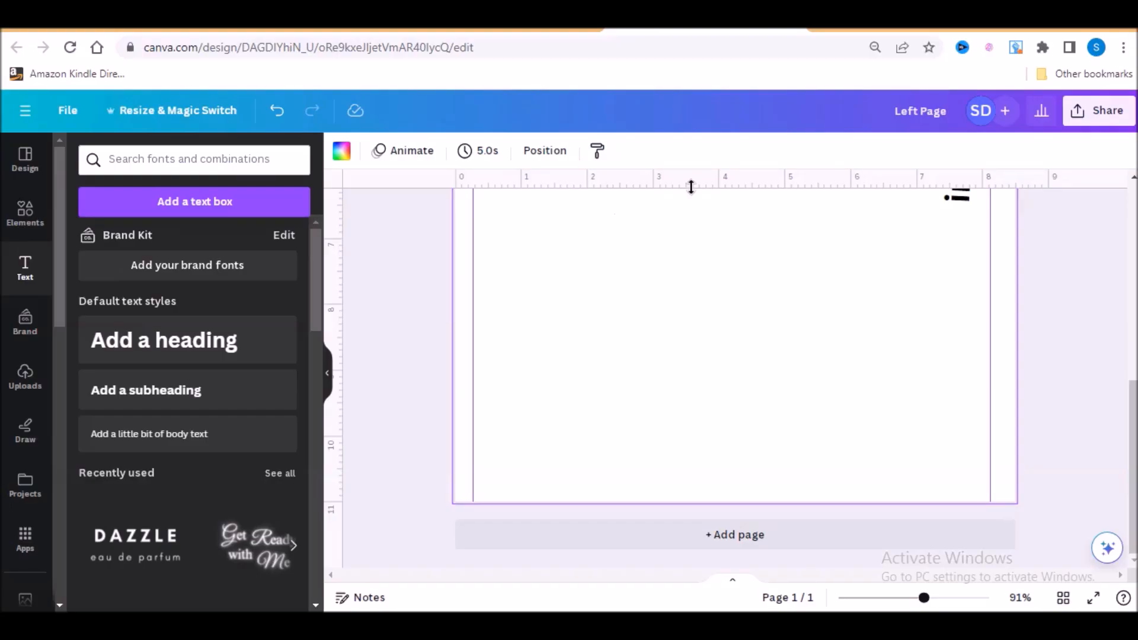
{"action": "left_click_drag", "start_coordinate": [691, 187], "coordinate": [658, 486]}
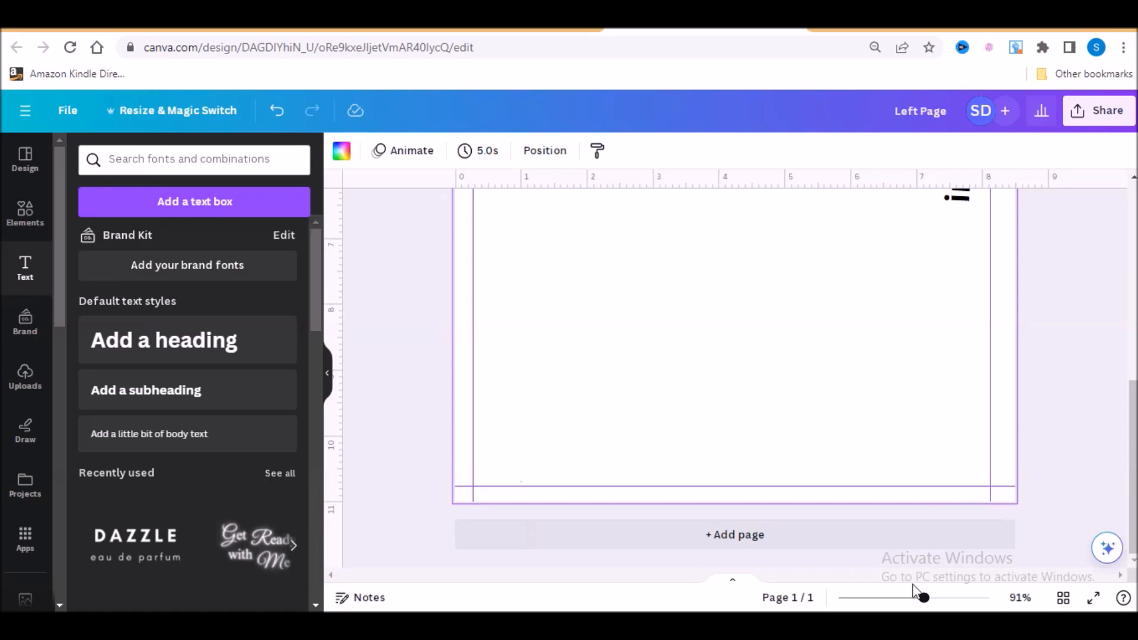
{"action": "left_click_drag", "start_coordinate": [914, 587], "coordinate": [889, 605]}
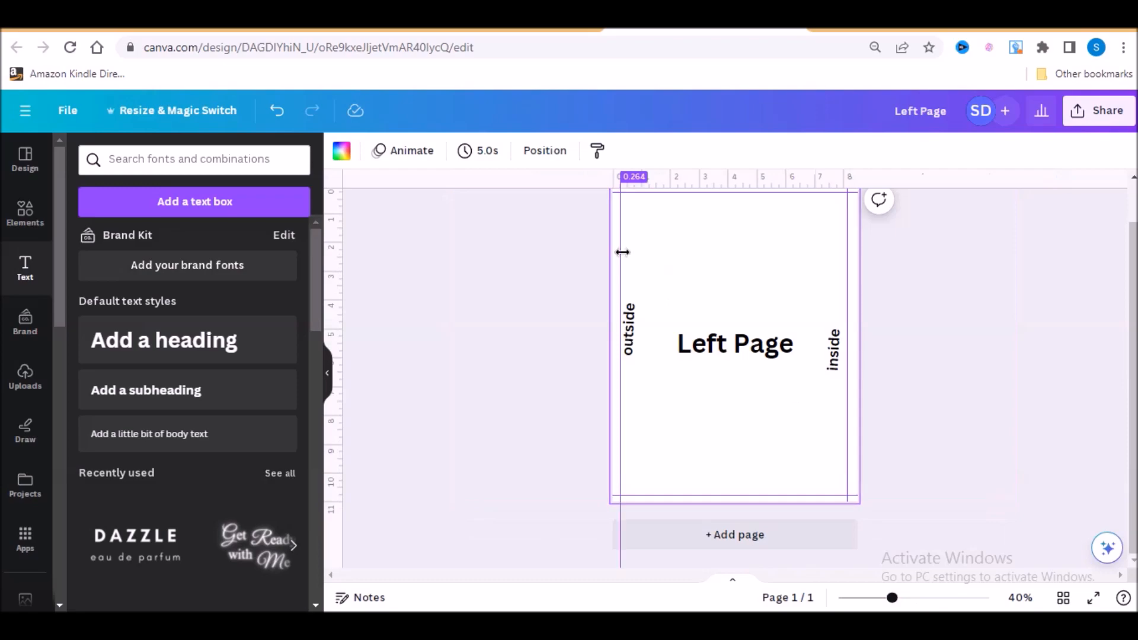
{"action": "left_click_drag", "start_coordinate": [620, 246], "coordinate": [616, 248]}
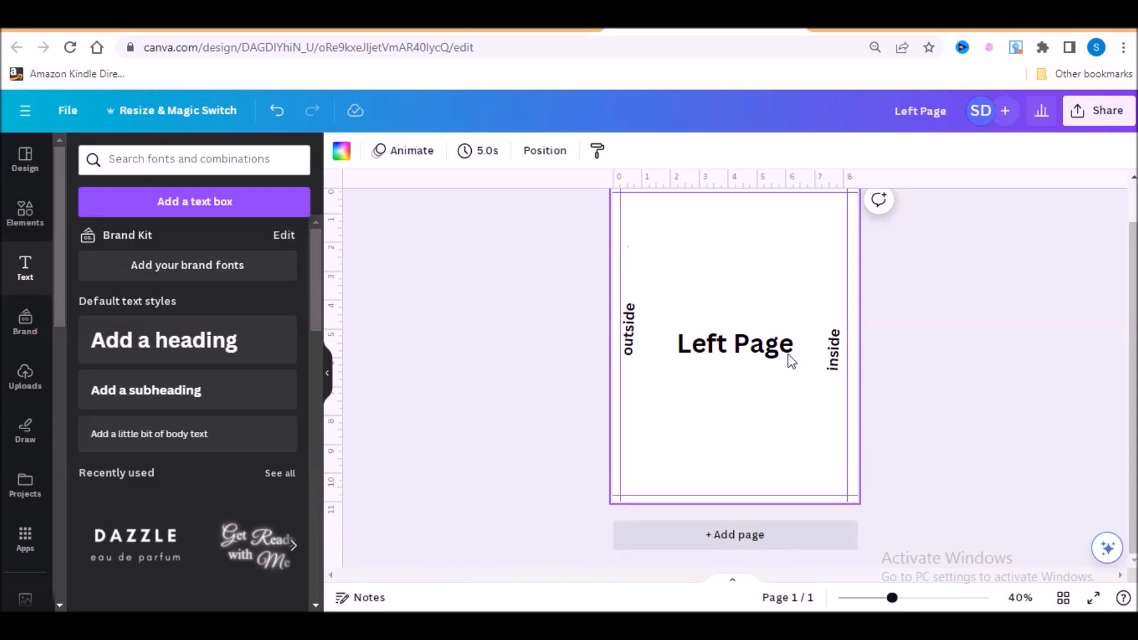
{"action": "scroll", "coordinate": [787, 354], "scroll_direction": "up", "scroll_amount": 1}
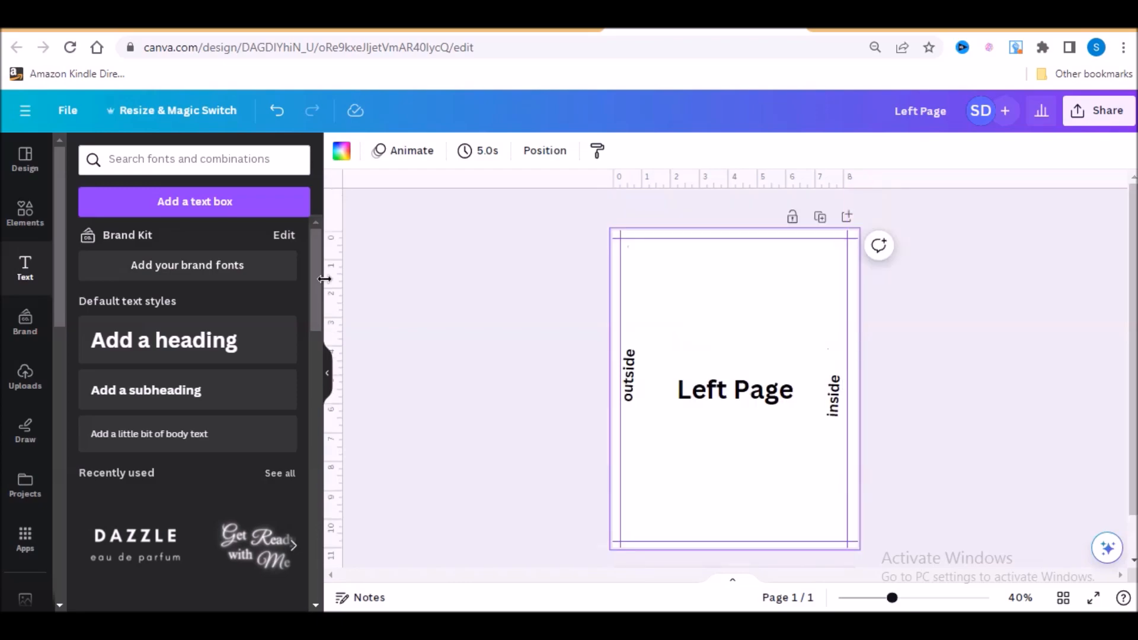
- Add a square shape and stretch it to fill the whole area enclosed by the four margin guides
{"action": "left_click", "coordinate": [28, 217]}
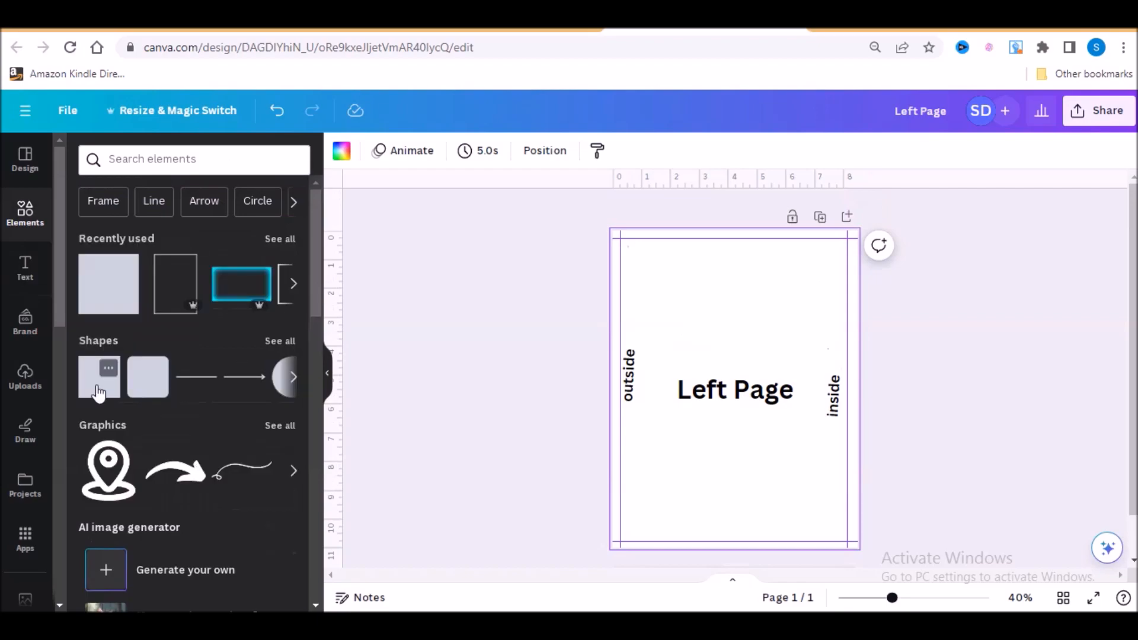
{"action": "left_click", "coordinate": [99, 380]}
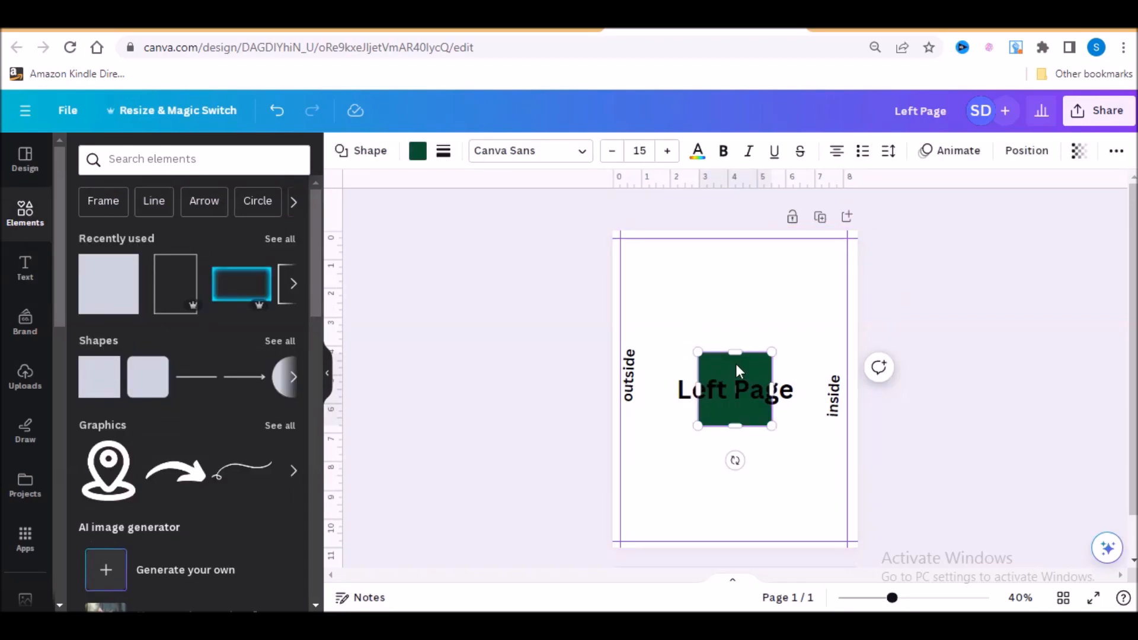
{"action": "left_click_drag", "start_coordinate": [736, 370], "coordinate": [844, 278]}
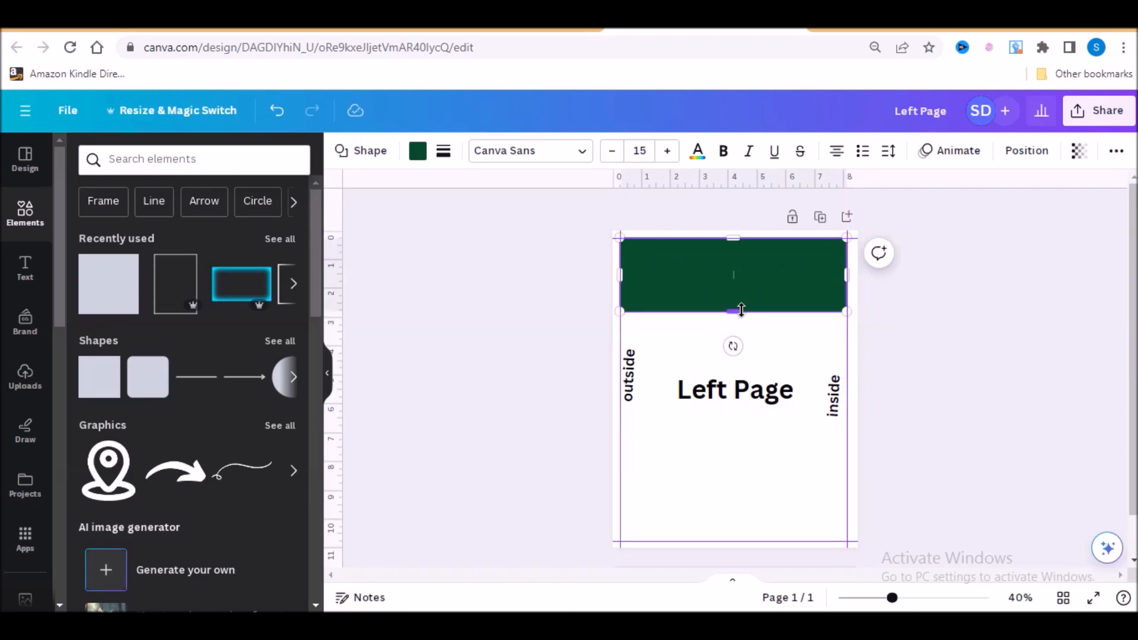
{"action": "left_click_drag", "start_coordinate": [741, 310], "coordinate": [722, 537]}
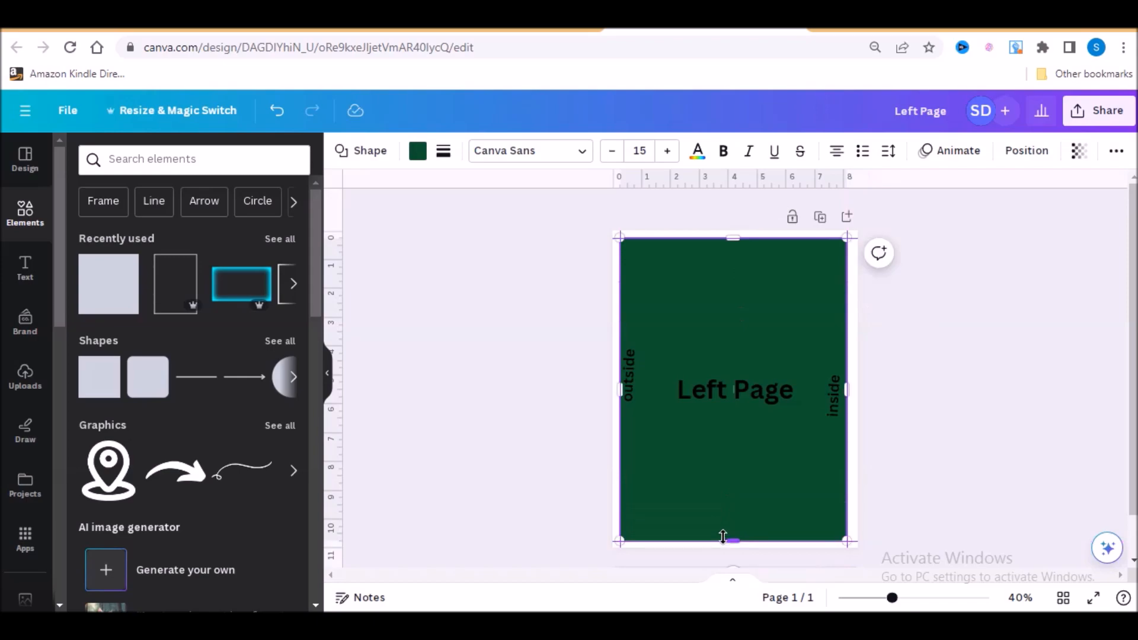
- Give the green rectangle a short-dashed border with a weight of 3
{"action": "left_click", "coordinate": [444, 153]}
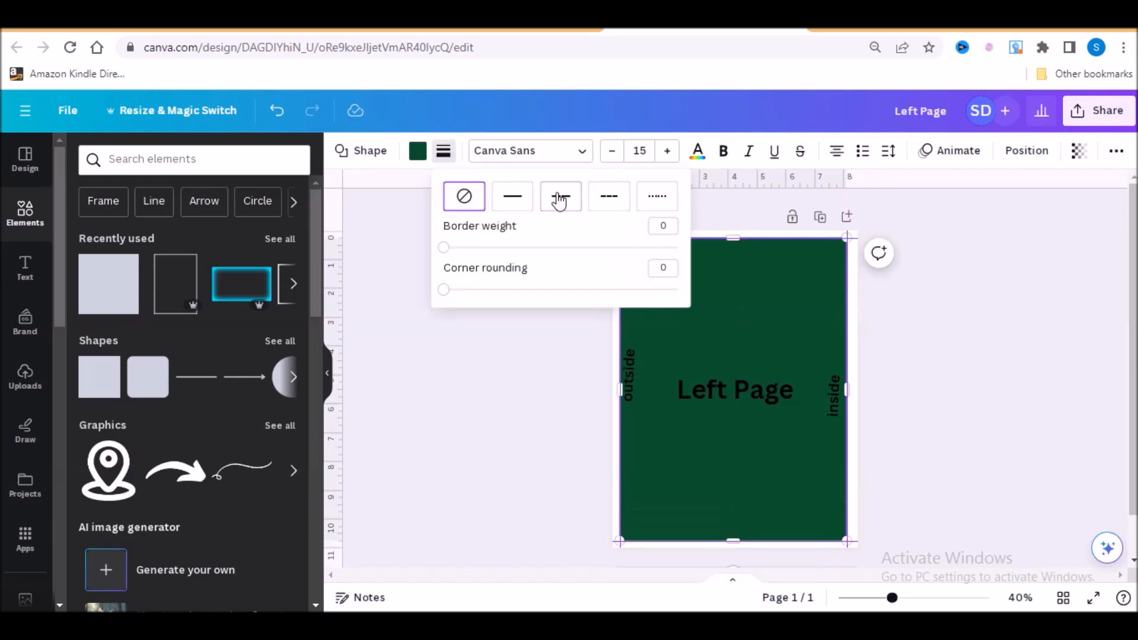
{"action": "left_click", "coordinate": [559, 198]}
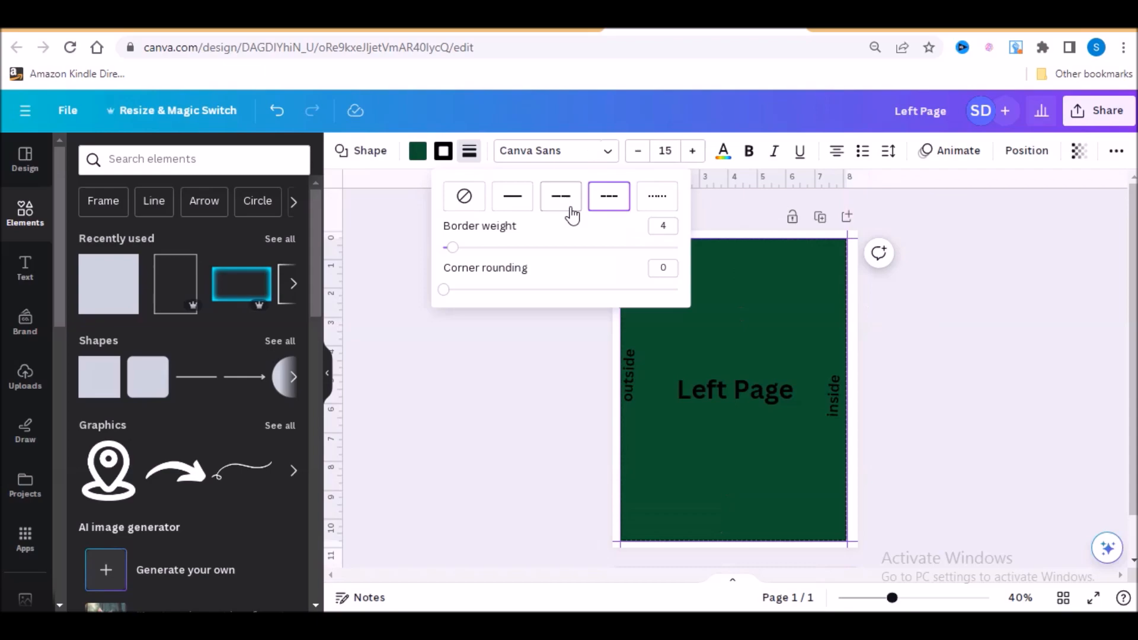
{"action": "left_click_drag", "start_coordinate": [662, 227], "coordinate": [669, 230]}
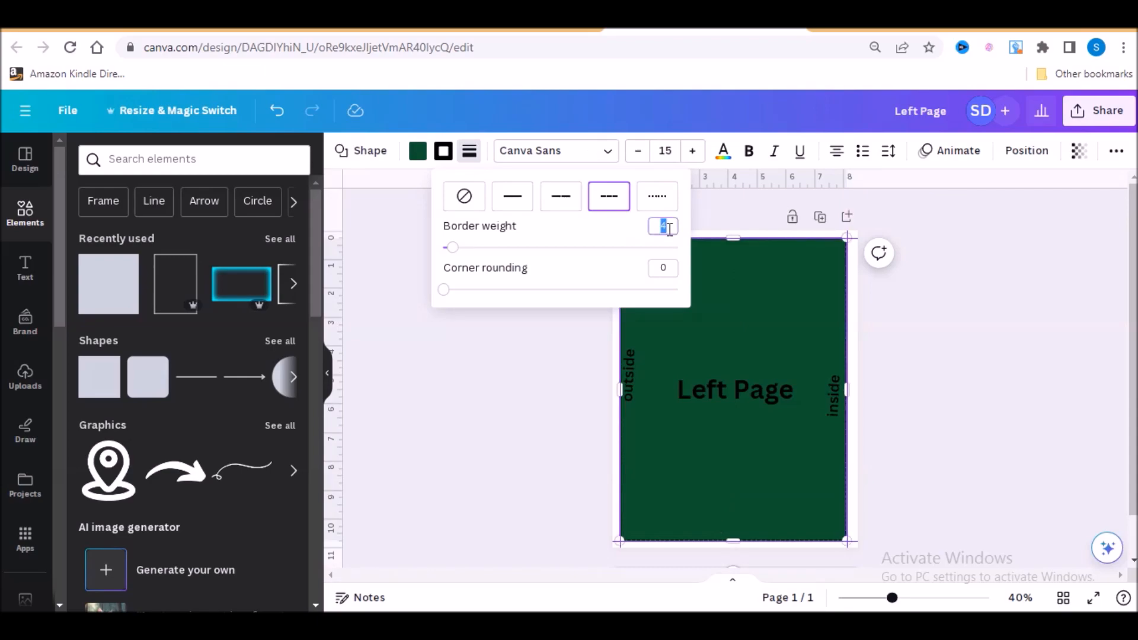
{"action": "type", "text": "3"}
{"action": "left_click", "coordinate": [542, 345]}
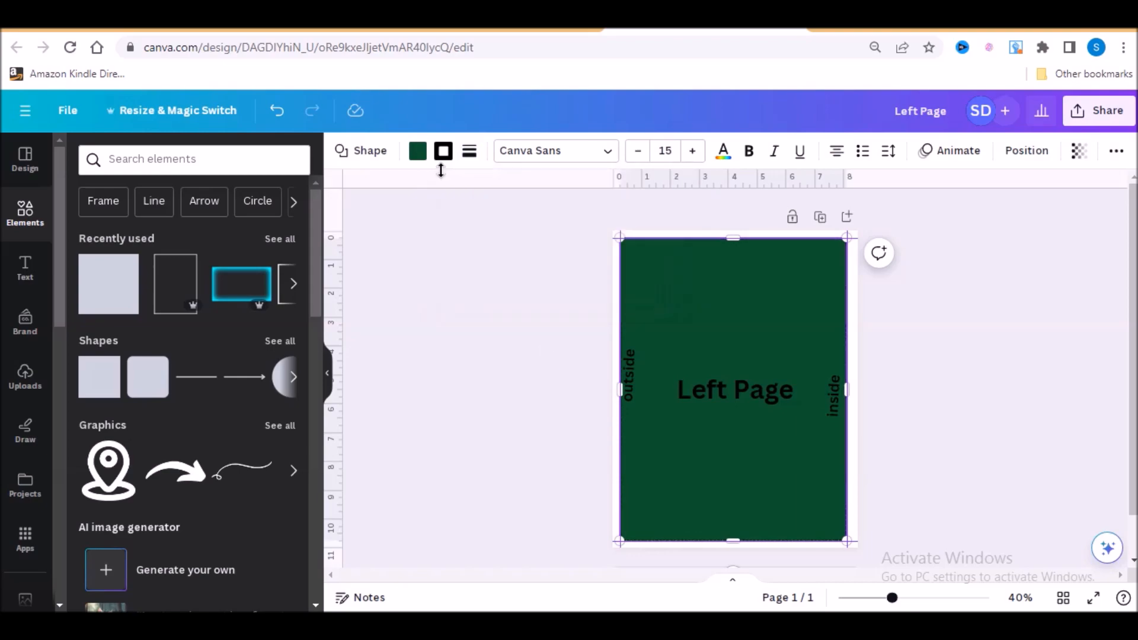
- Remove the rectangle's fill by setting it to no colour, keeping only the dashed border
{"action": "left_click", "coordinate": [442, 153]}
{"action": "left_click", "coordinate": [120, 242]}
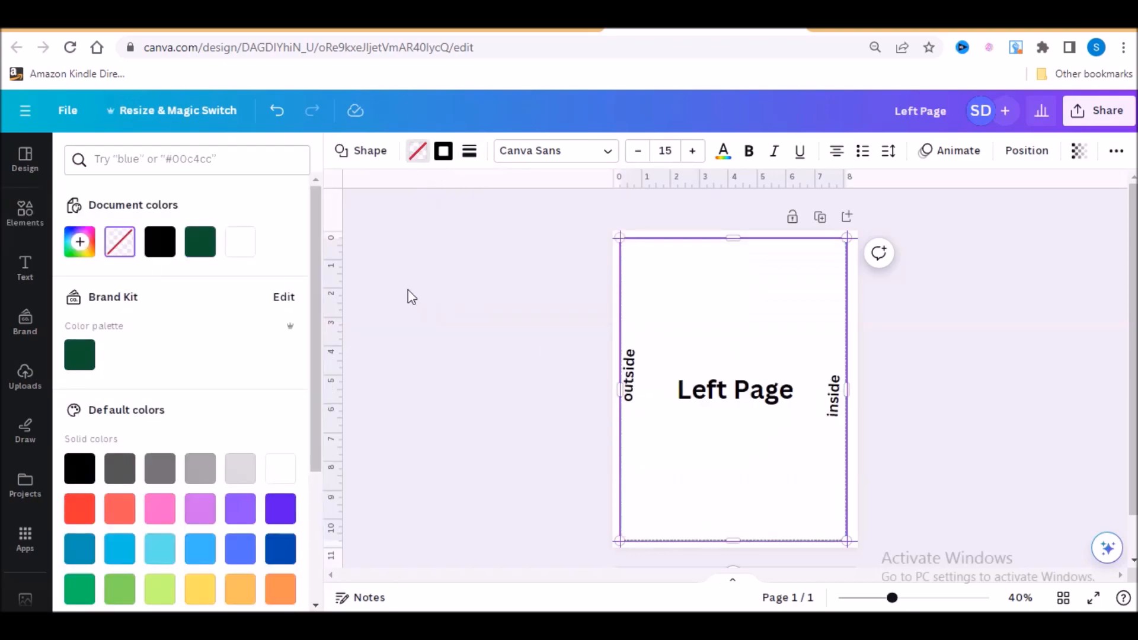
{"action": "left_click", "coordinate": [708, 468]}
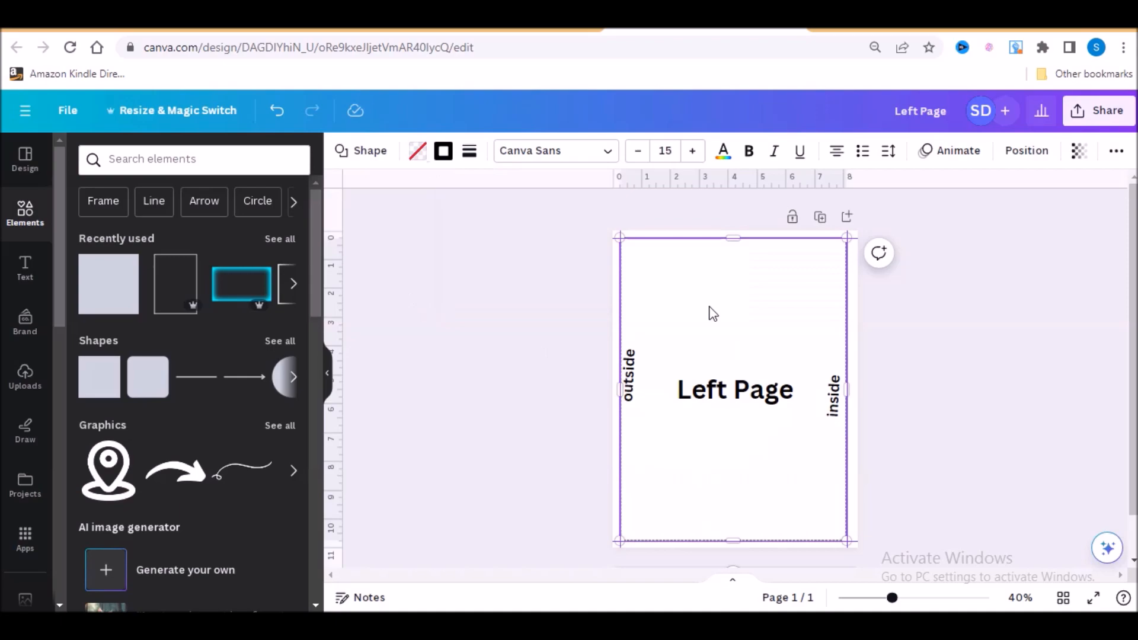
- Add another square shape, move it over the page's outside edge, and fill it with light grey
{"action": "left_click", "coordinate": [85, 387]}
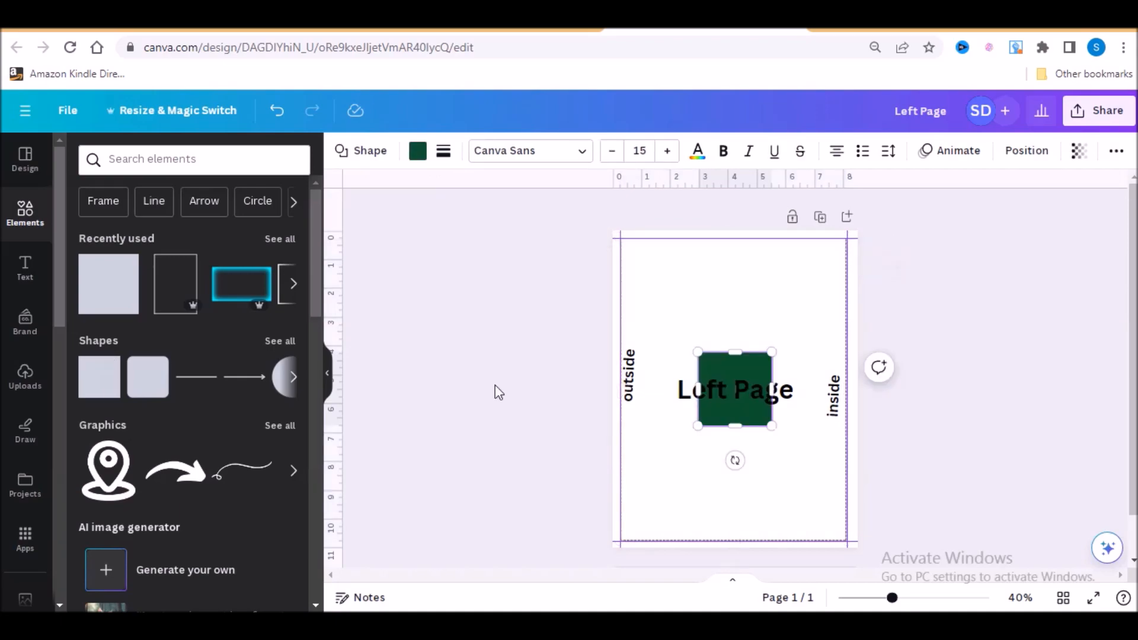
{"action": "left_click_drag", "start_coordinate": [733, 363], "coordinate": [589, 283]}
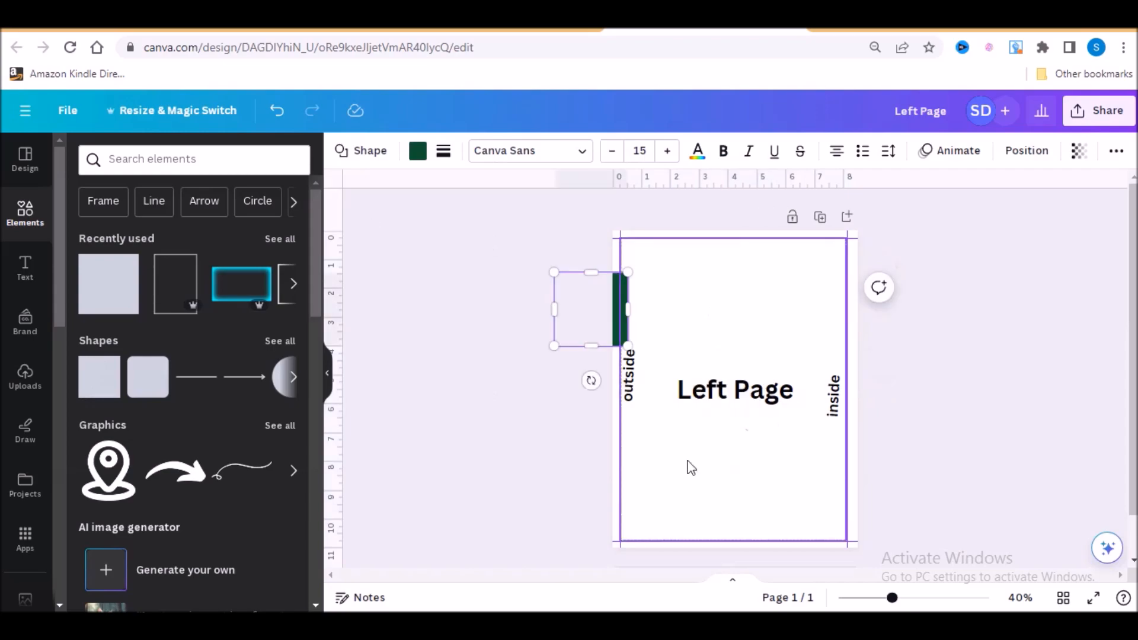
{"action": "left_click", "coordinate": [417, 152]}
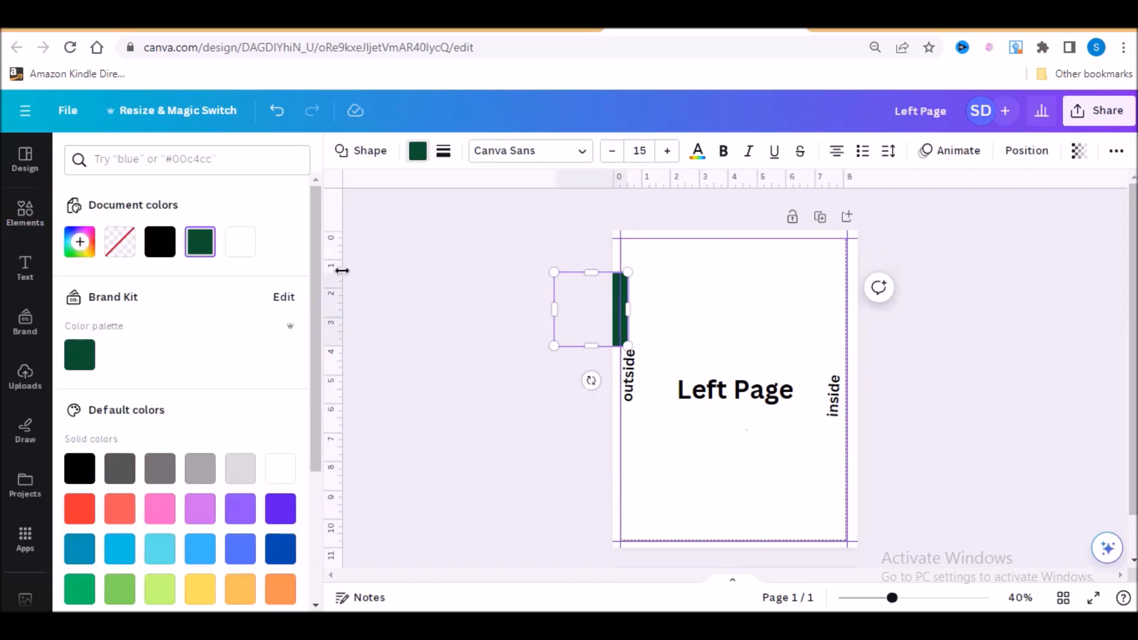
{"action": "left_click", "coordinate": [237, 474]}
- Align the grey square to the outside margin guide and stretch it to cover the margin along the full page height
{"action": "left_click", "coordinate": [586, 311]}
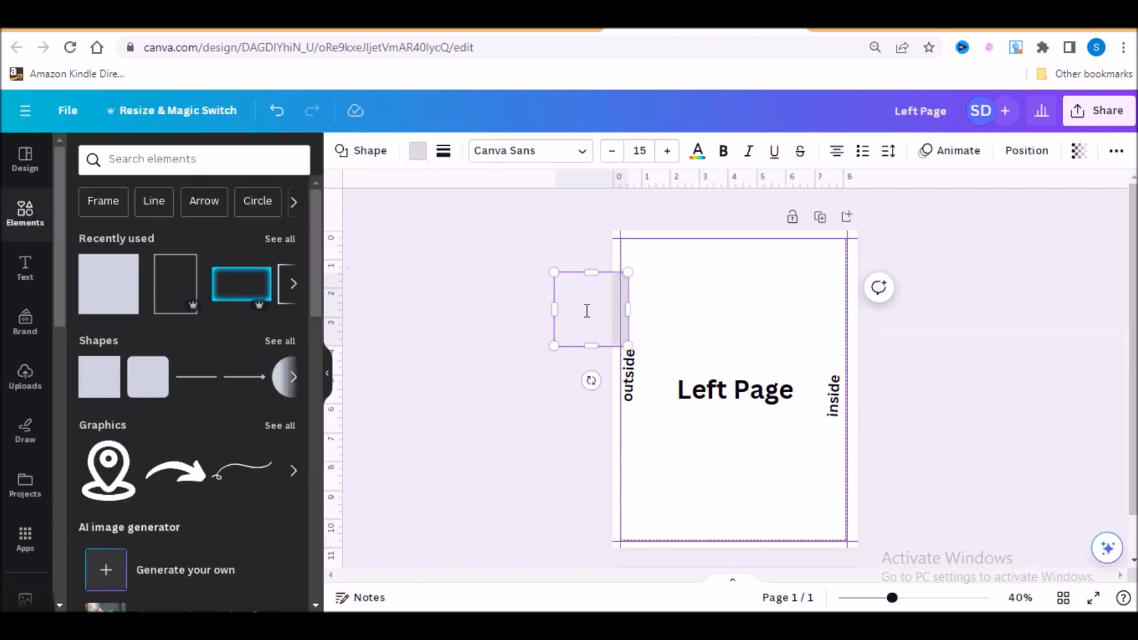
{"action": "left_click", "coordinate": [601, 327]}
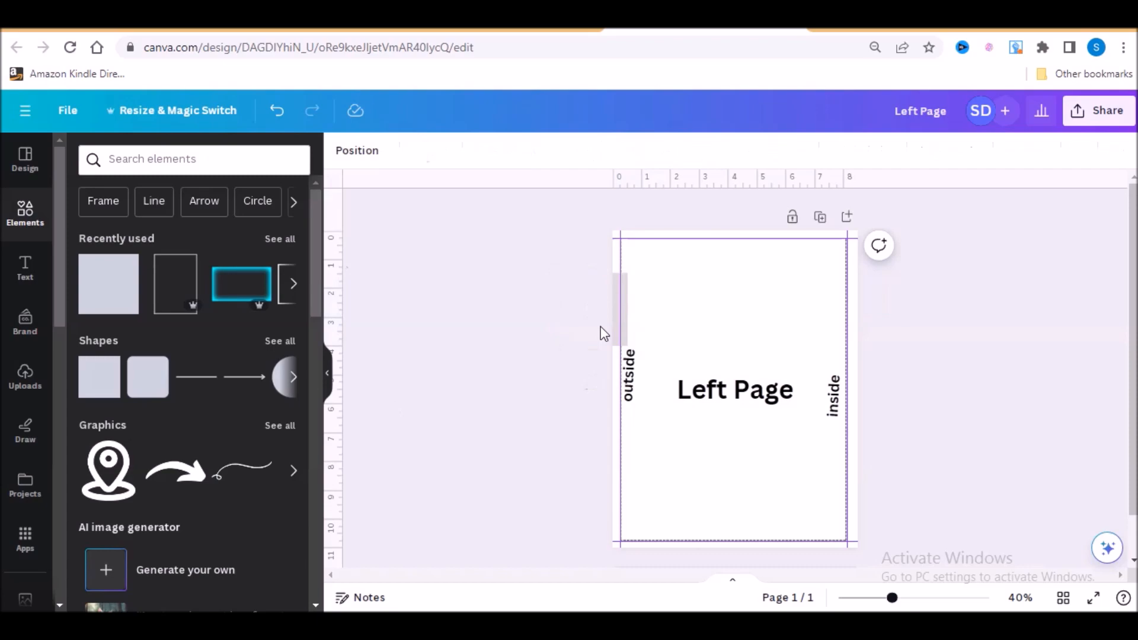
{"action": "left_click", "coordinate": [602, 332]}
{"action": "left_click_drag", "start_coordinate": [610, 333], "coordinate": [583, 560]}
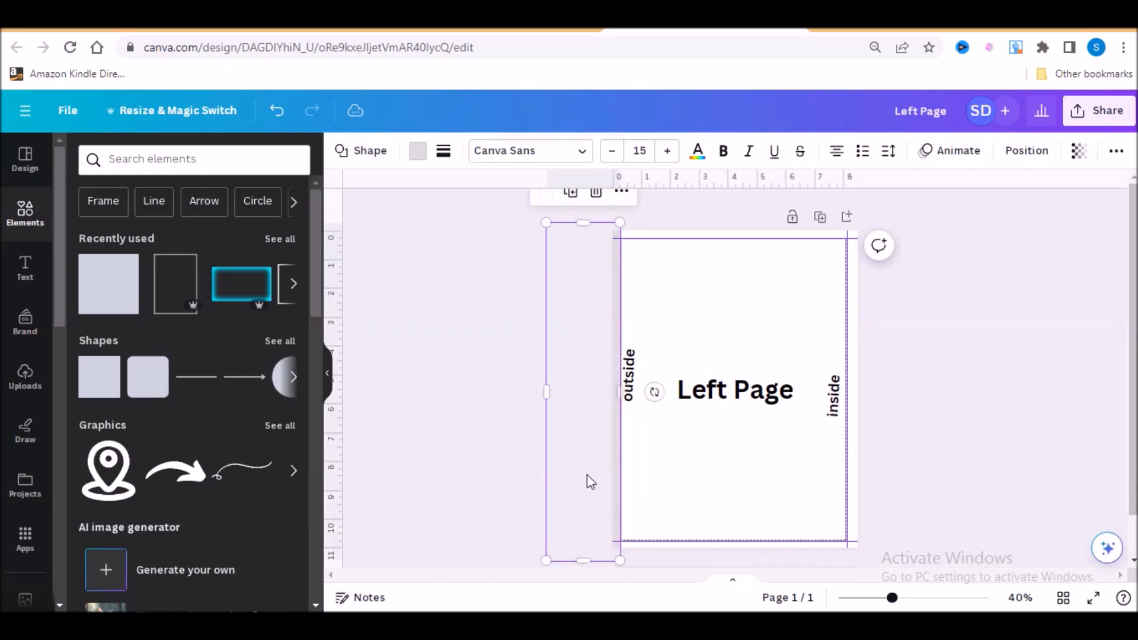
- Duplicate the grey strip onto the inside margin and place a copy rotated to horizontal over the bottom margin
{"action": "left_click", "coordinate": [572, 205]}
{"action": "left_click_drag", "start_coordinate": [605, 356], "coordinate": [884, 334]}
{"action": "left_click_drag", "start_coordinate": [862, 428], "coordinate": [754, 427]}
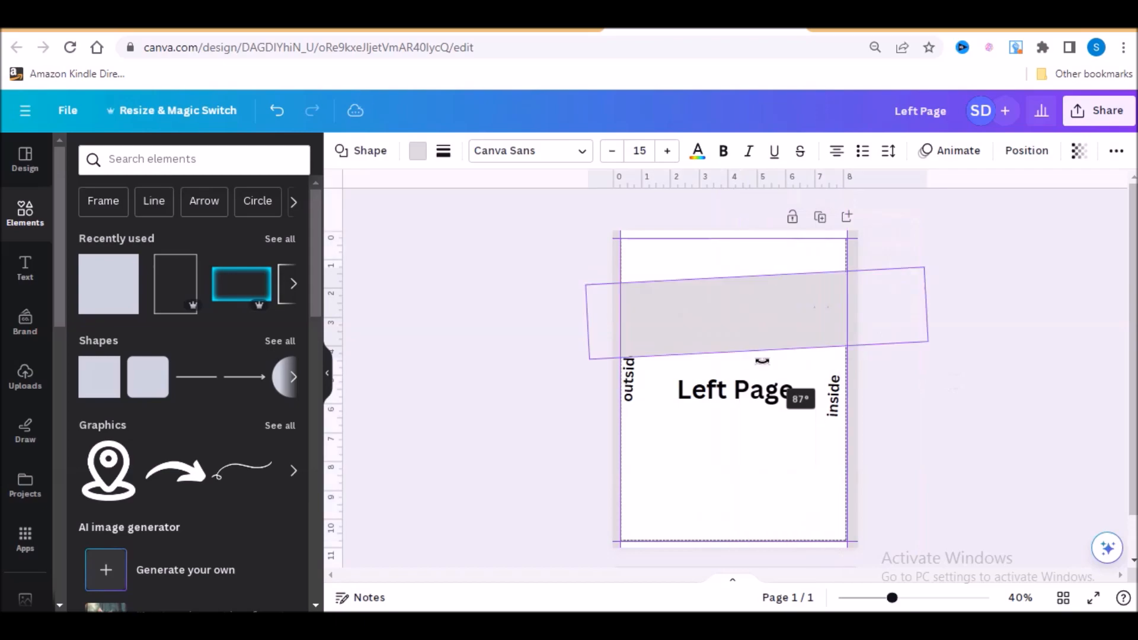
{"action": "left_click_drag", "start_coordinate": [763, 361], "coordinate": [768, 594]}
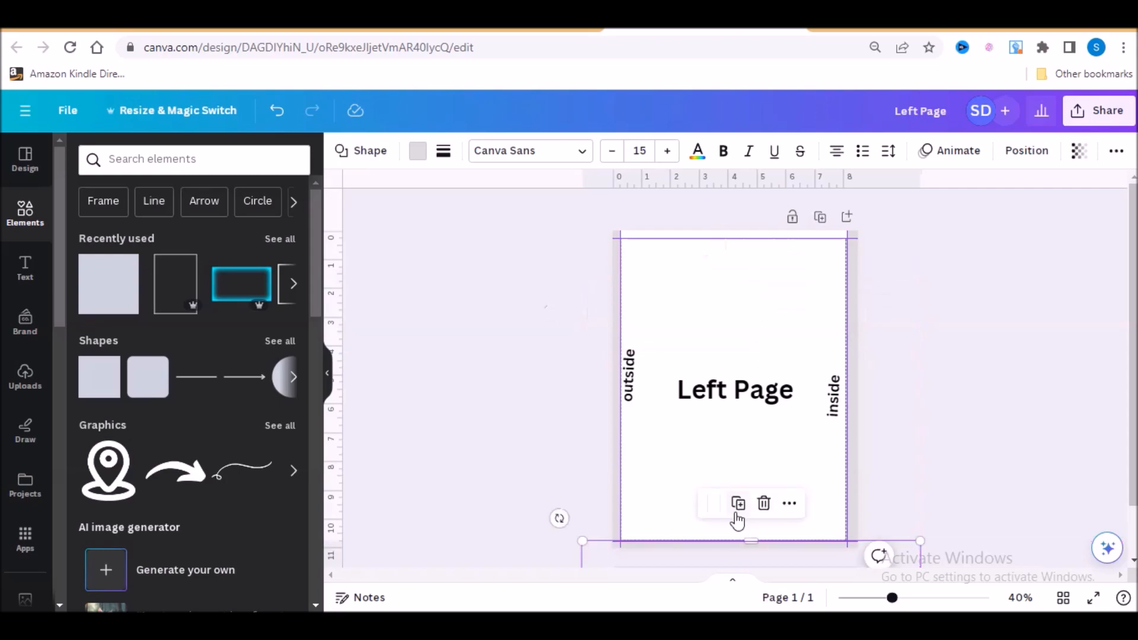
- Duplicate the bottom grey strip and move the copy up to cover the top margin down to its guide
{"action": "left_click", "coordinate": [737, 513]}
{"action": "left_click_drag", "start_coordinate": [735, 564], "coordinate": [731, 181]}
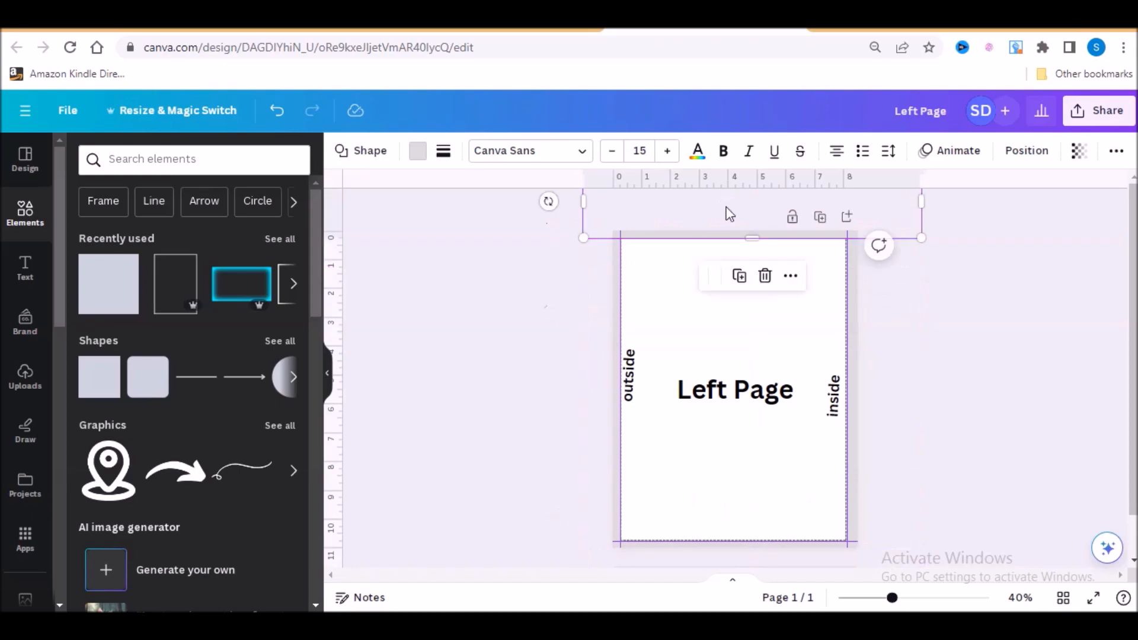
{"action": "left_click", "coordinate": [668, 306]}
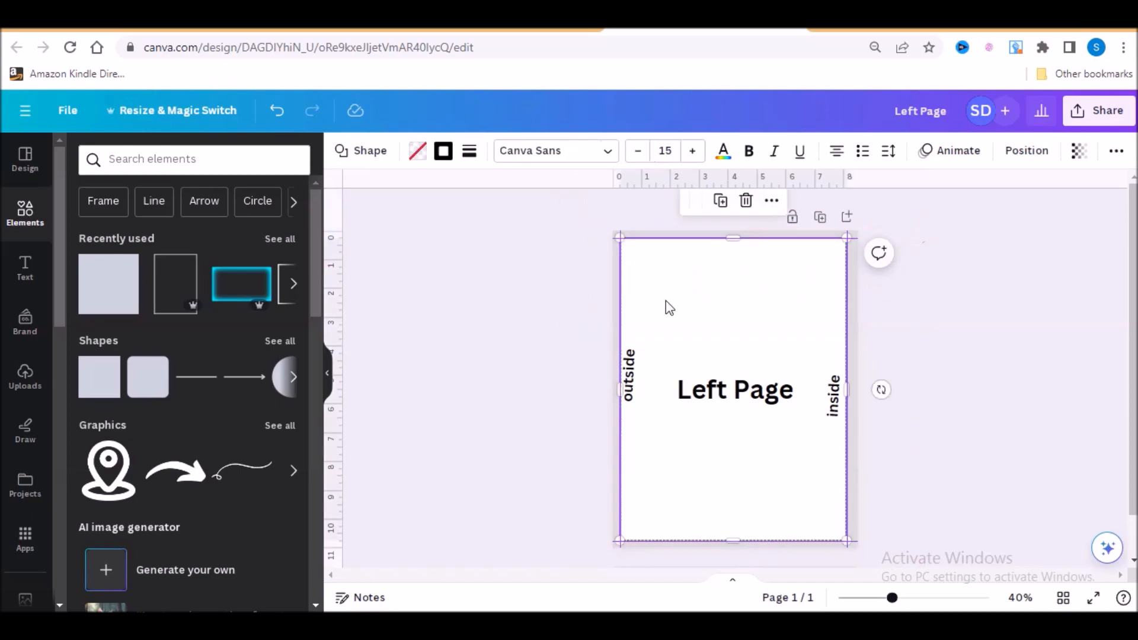
{"action": "left_click", "coordinate": [948, 347]}
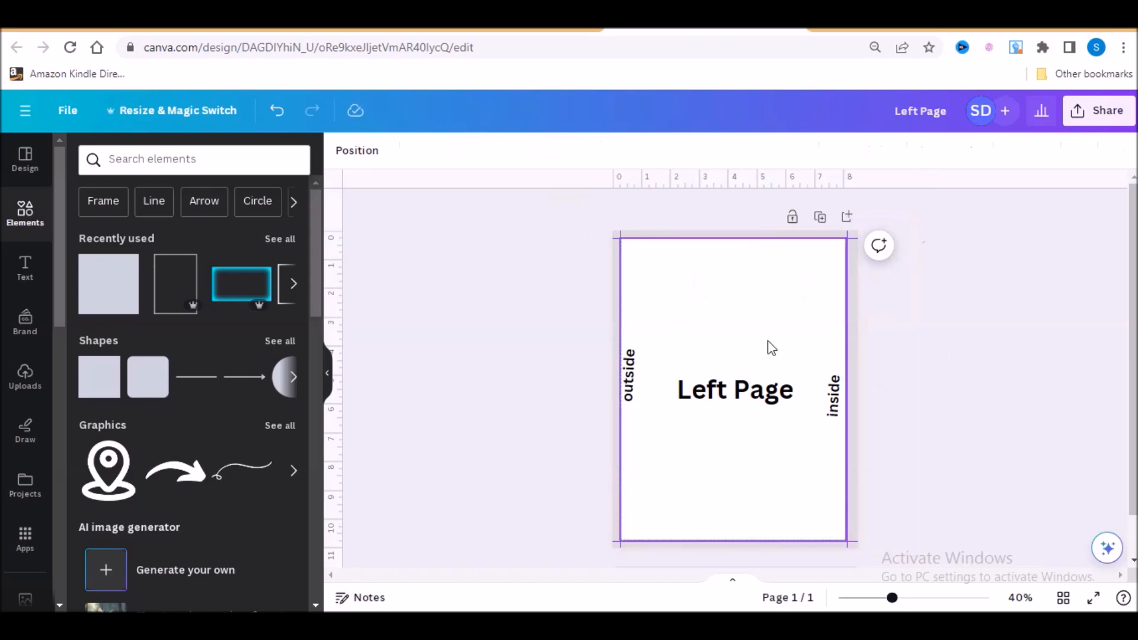
- Download the Left Page design as a PNG with a transparent background
{"action": "left_click", "coordinate": [1094, 122]}
{"action": "left_click", "coordinate": [924, 490]}
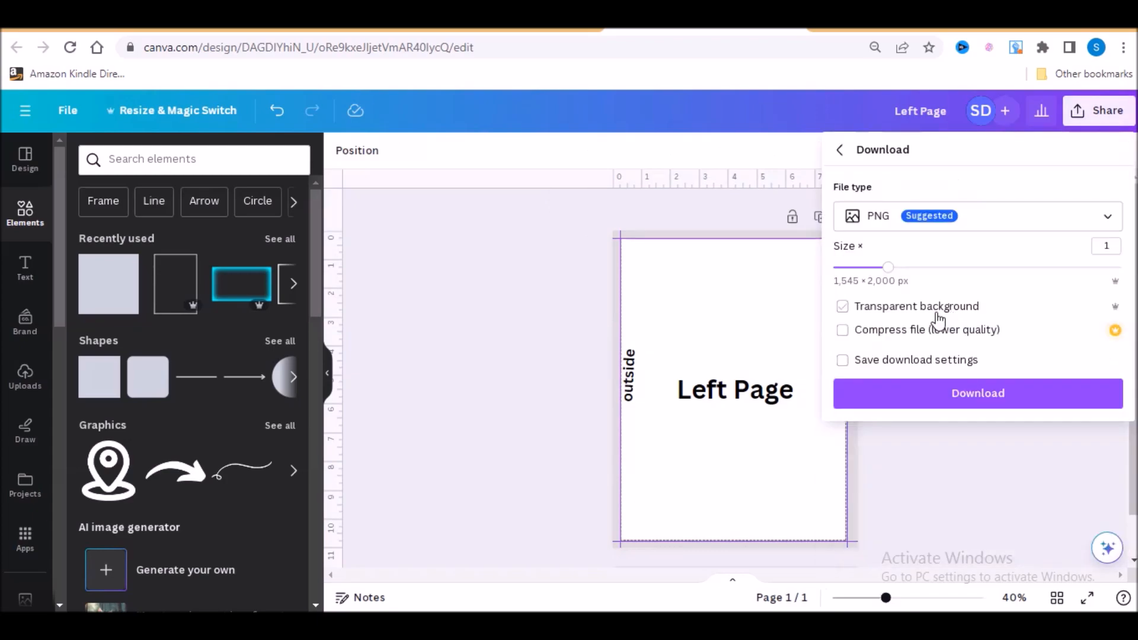
{"action": "left_click", "coordinate": [936, 313]}
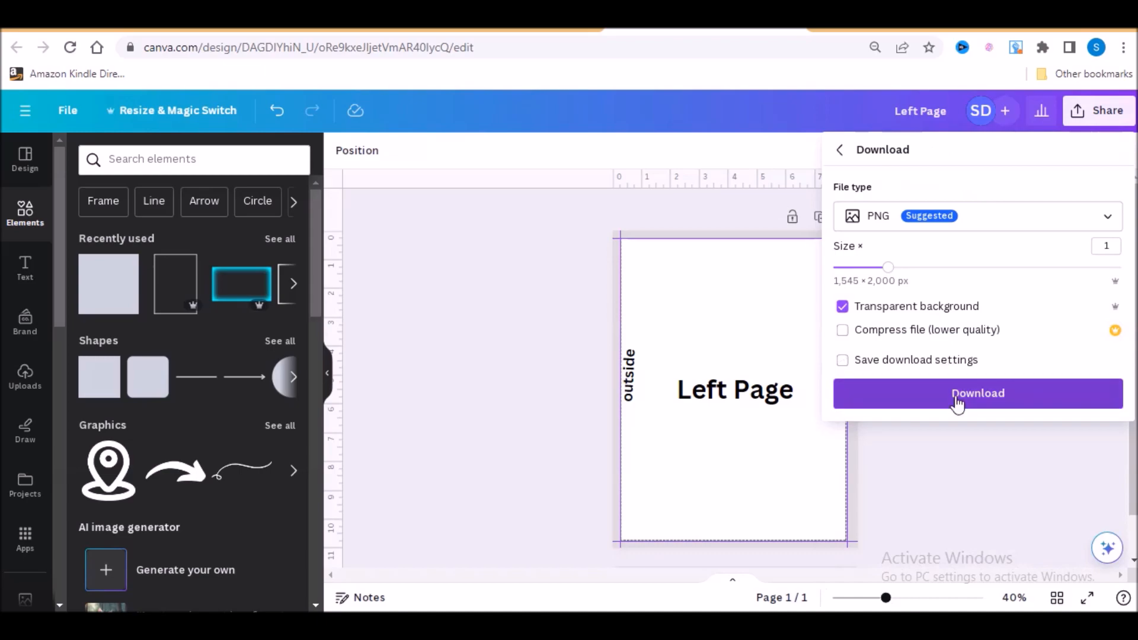
{"action": "left_click", "coordinate": [955, 395]}
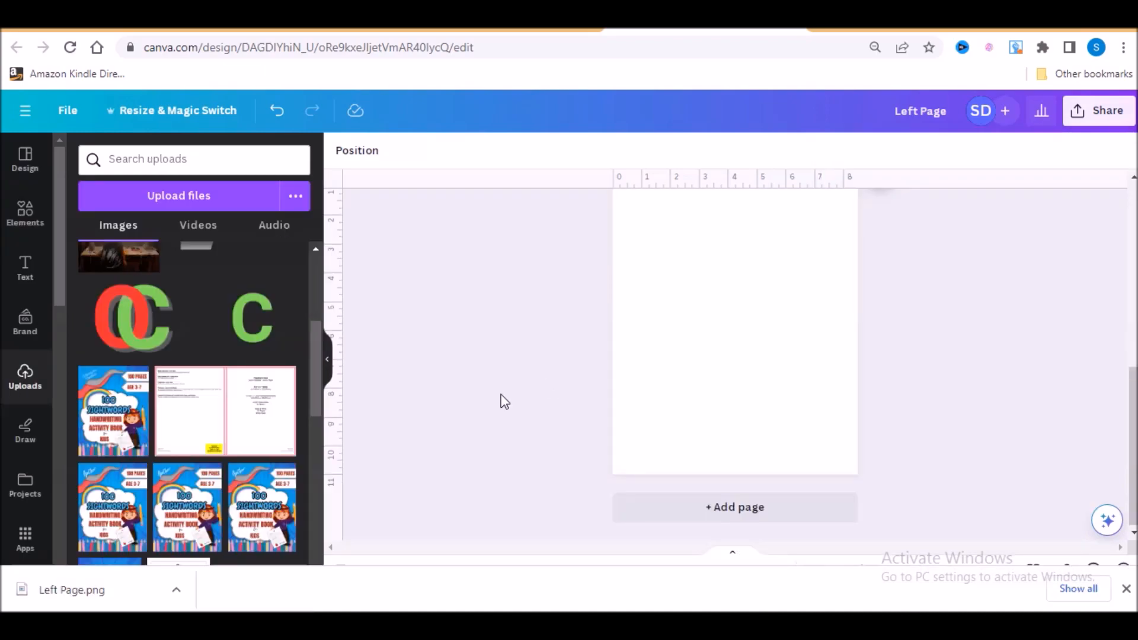
- Upload the exported Left Page.png to the design and place it on the blank page 2
{"action": "scroll", "coordinate": [1013, 342], "scroll_direction": "up", "scroll_amount": 2}
{"action": "scroll", "coordinate": [1017, 348], "scroll_direction": "down", "scroll_amount": 2}
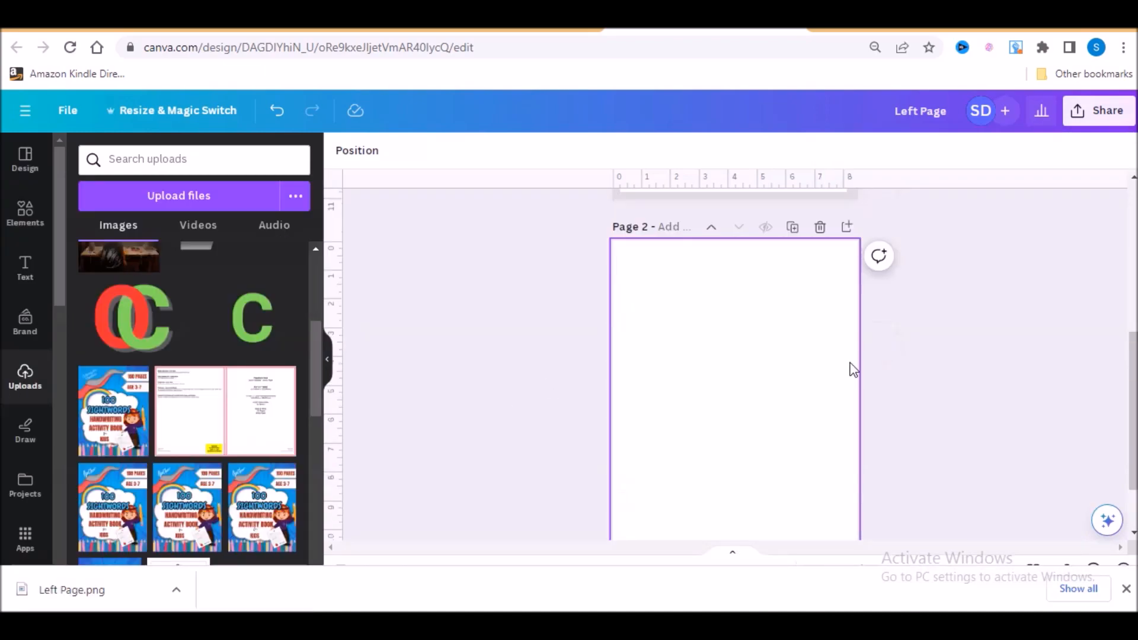
{"action": "scroll", "coordinate": [701, 323], "scroll_direction": "down", "scroll_amount": 2}
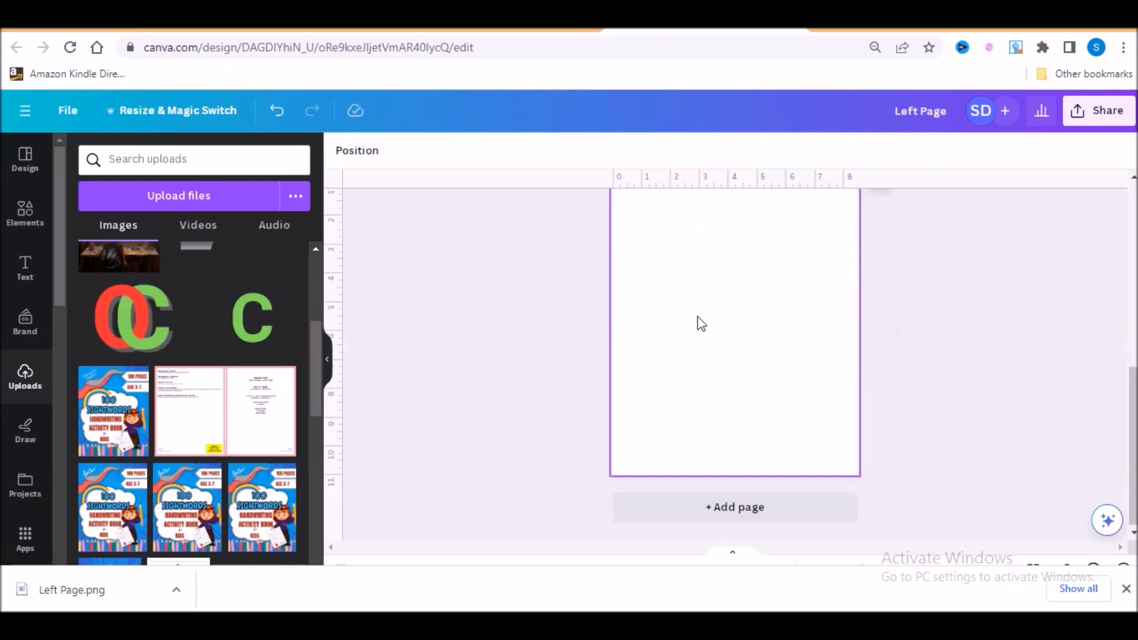
{"action": "scroll", "coordinate": [746, 364], "scroll_direction": "up", "scroll_amount": 2}
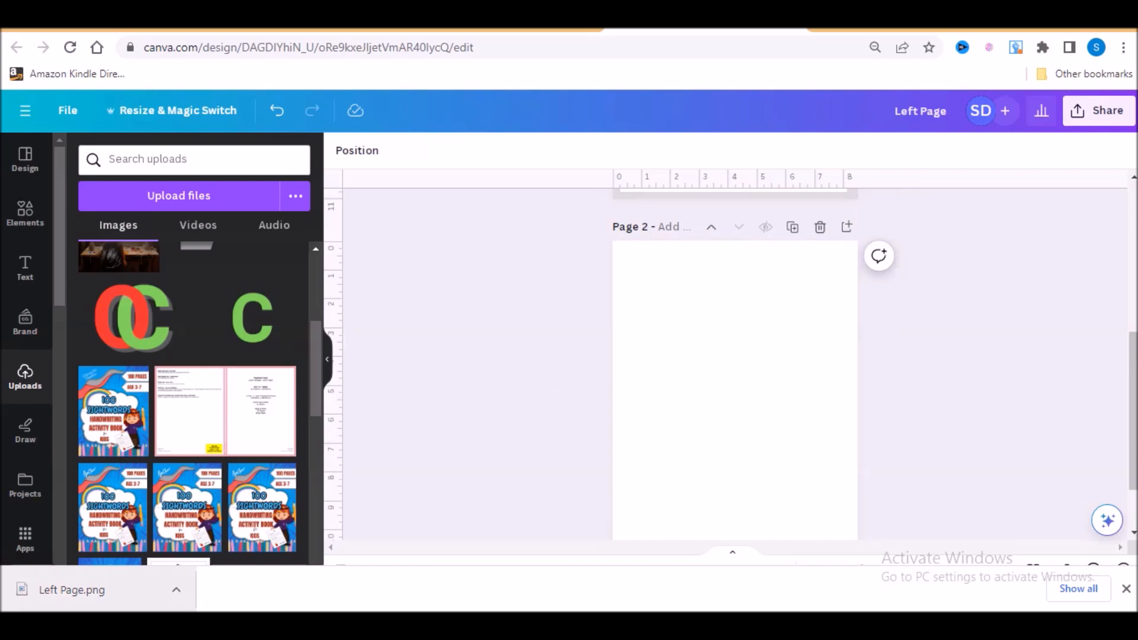
{"action": "left_click_drag", "start_coordinate": [72, 589], "coordinate": [274, 425]}
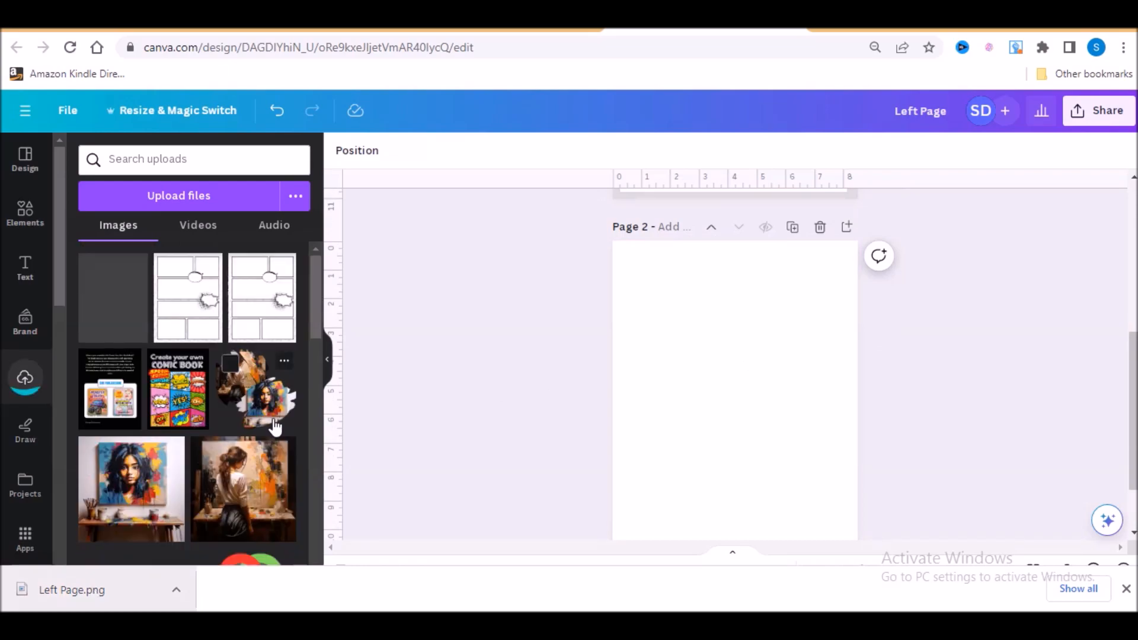
{"action": "left_click", "coordinate": [119, 312]}
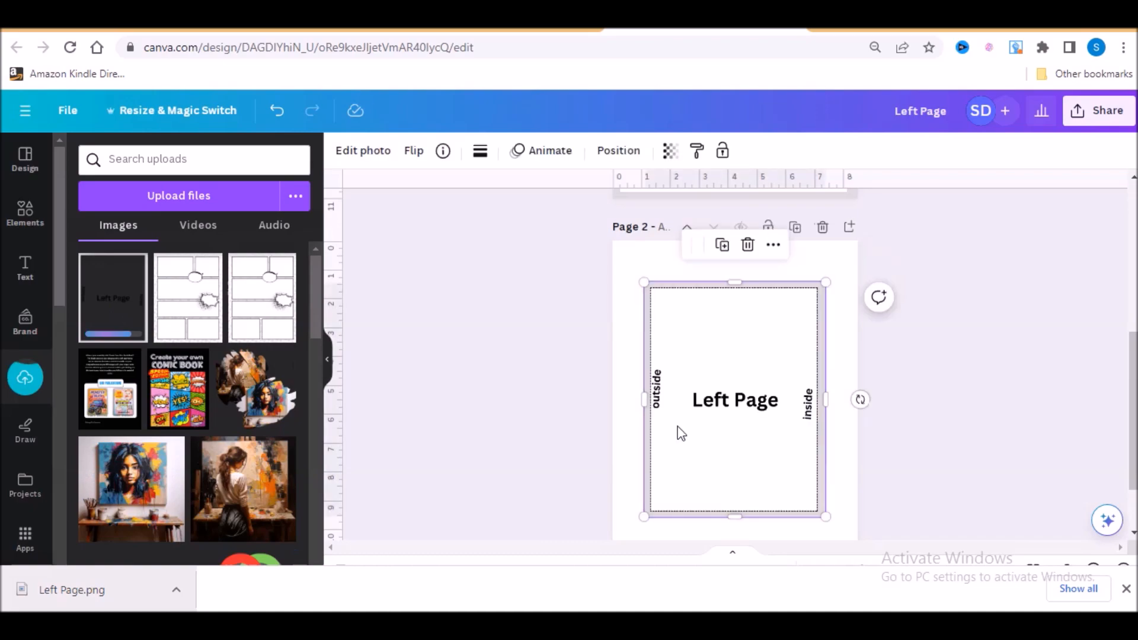
- Align the Left Page image to the upper-left corner of page 2 and enlarge it to fill the page
{"action": "left_click_drag", "start_coordinate": [680, 433], "coordinate": [670, 399]}
{"action": "scroll", "coordinate": [778, 406], "scroll_direction": "down", "scroll_amount": 2}
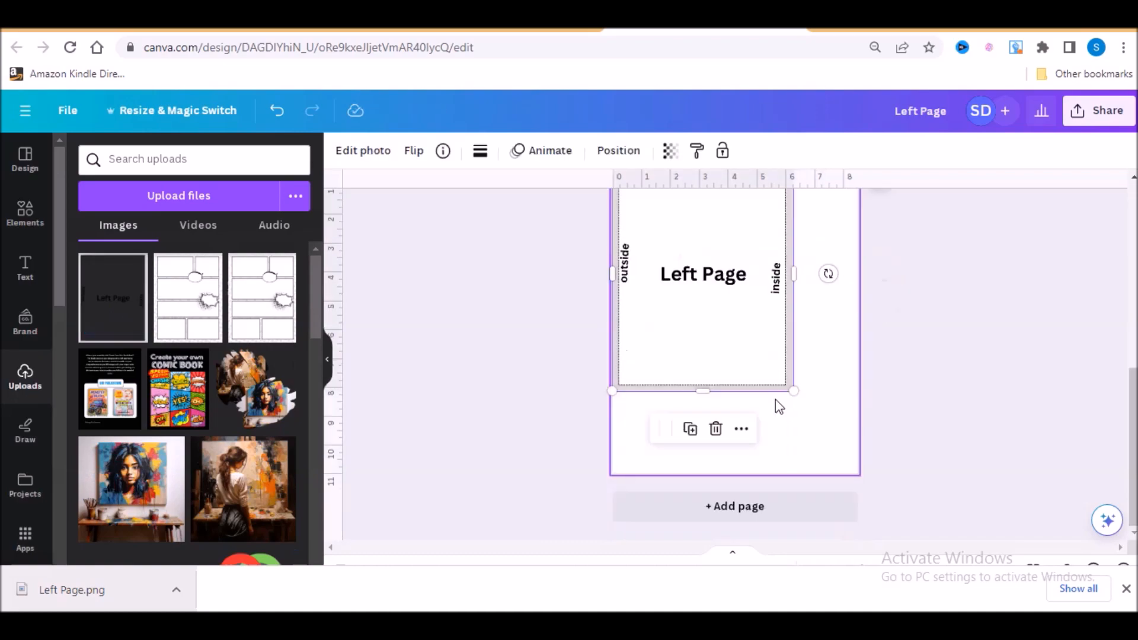
{"action": "left_click_drag", "start_coordinate": [794, 390], "coordinate": [869, 467]}
{"action": "left_click", "coordinate": [930, 435]}
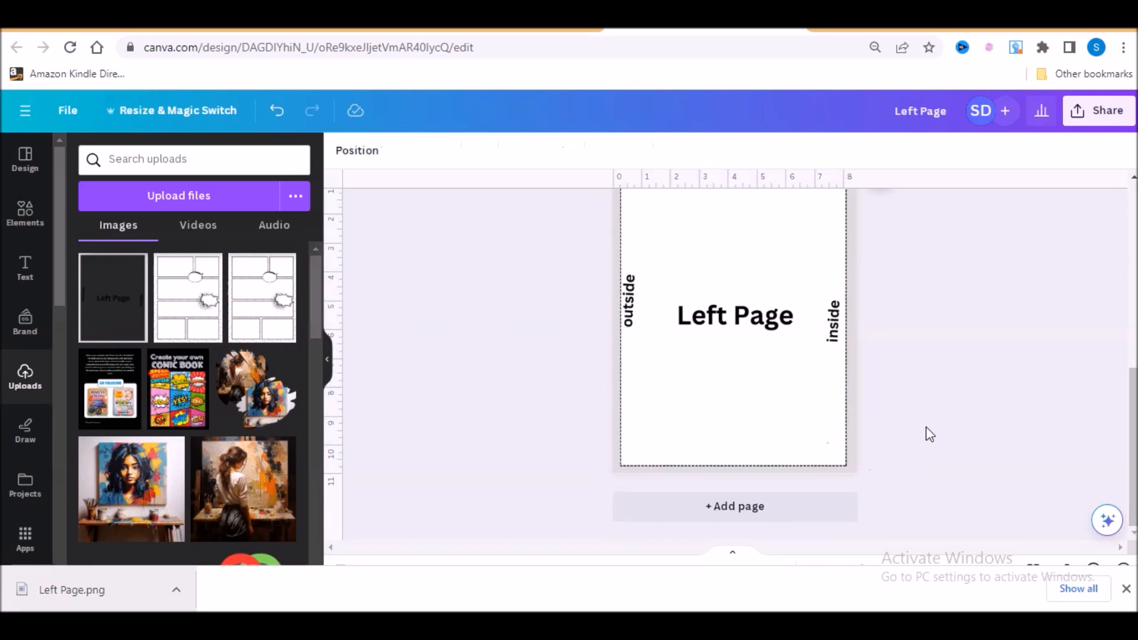
{"action": "scroll", "coordinate": [925, 427], "scroll_direction": "up", "scroll_amount": 2}
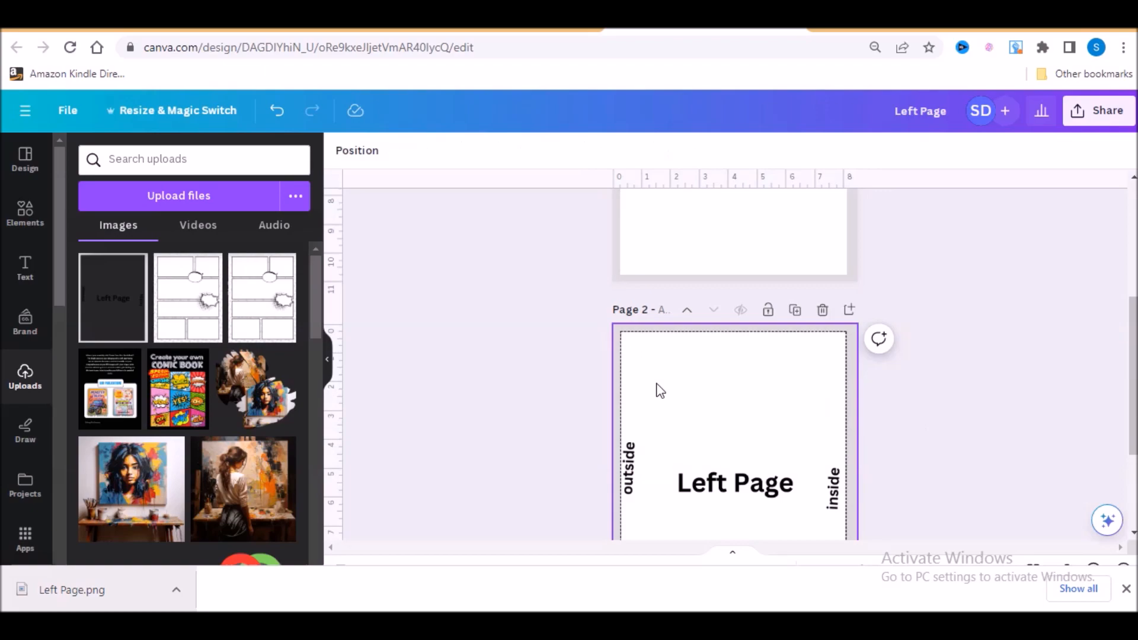
- Flip the Left Page image on page 2 horizontally so its inside and outside margins swap sides
{"action": "scroll", "coordinate": [659, 391], "scroll_direction": "down", "scroll_amount": 2}
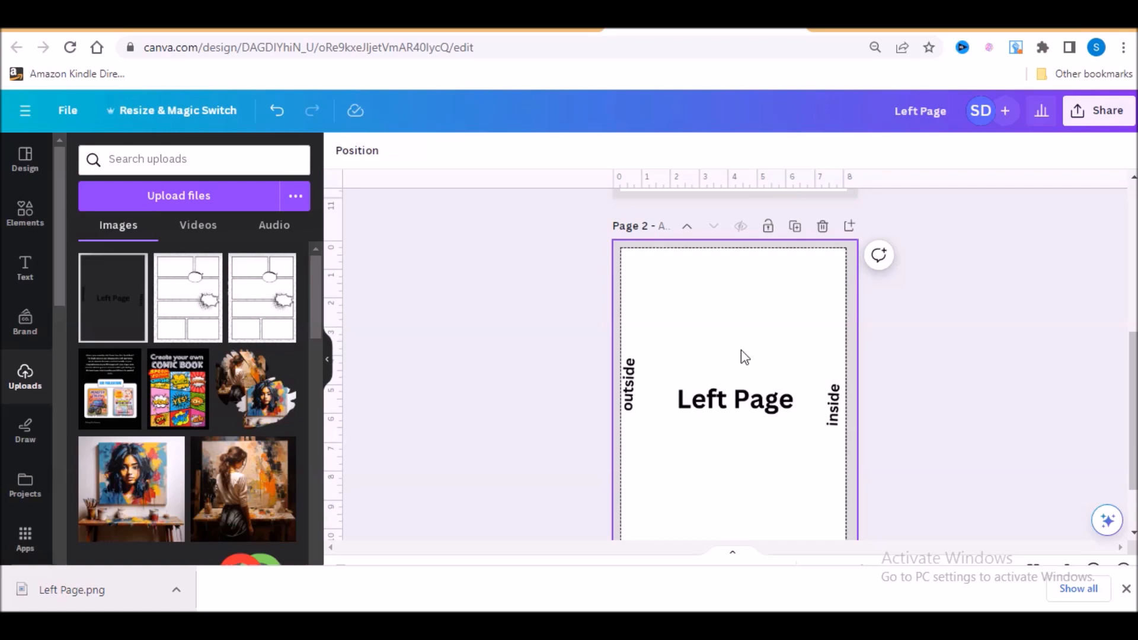
{"action": "left_click", "coordinate": [807, 317]}
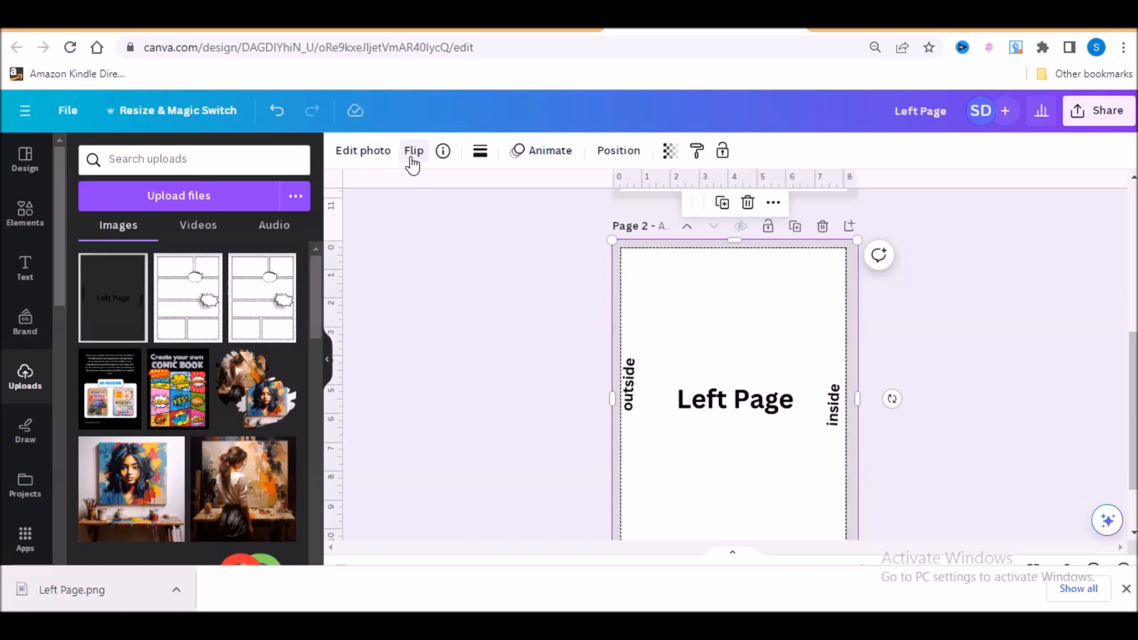
{"action": "left_click", "coordinate": [411, 157]}
{"action": "left_click", "coordinate": [468, 189]}
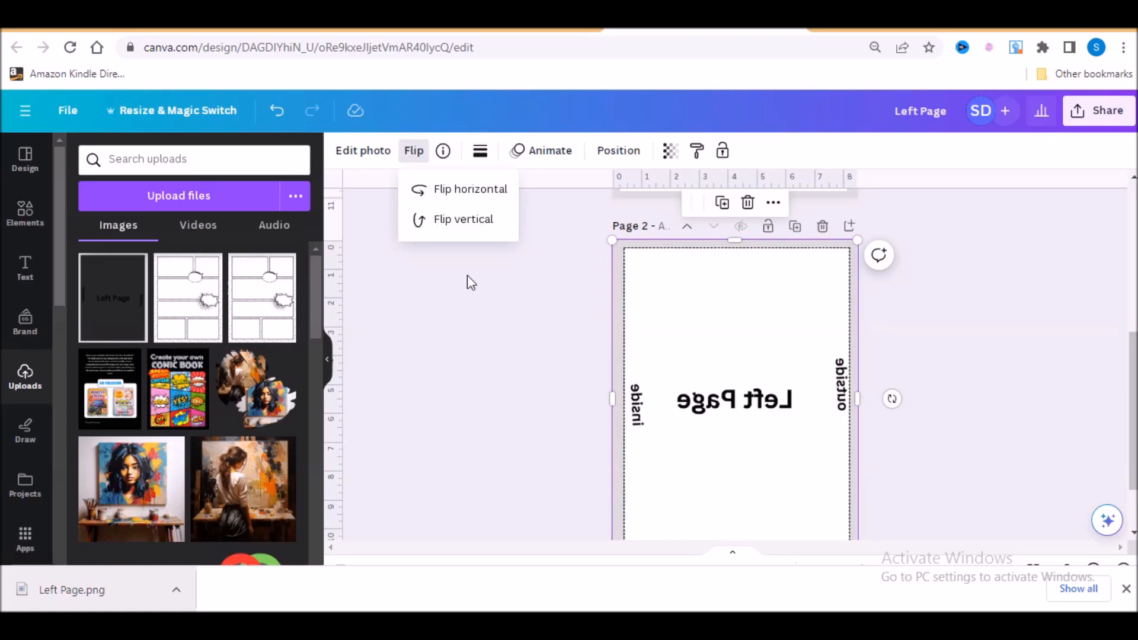
{"action": "left_click", "coordinate": [467, 275]}
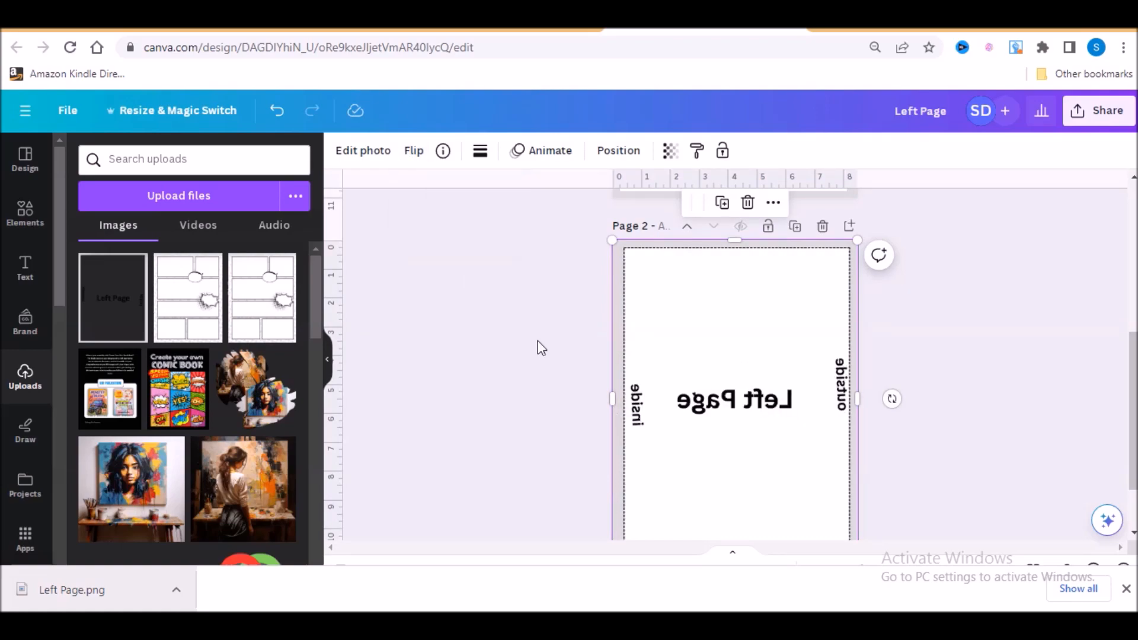
{"action": "left_click", "coordinate": [538, 343]}
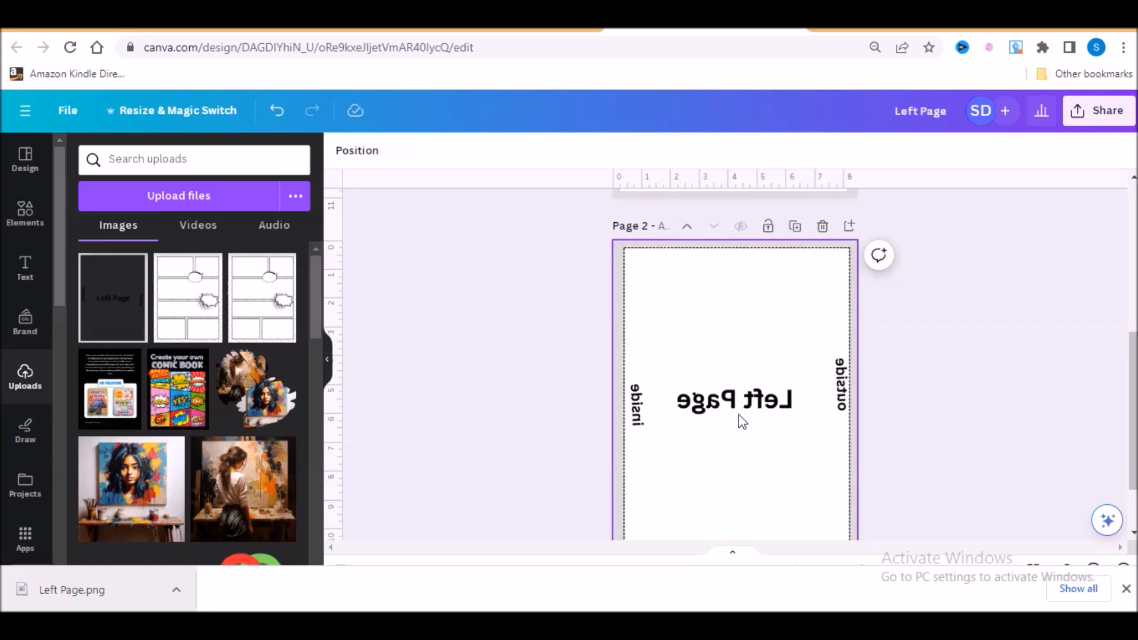
- Add a blank third page after the mirrored page 2
{"action": "scroll", "coordinate": [770, 415], "scroll_direction": "up", "scroll_amount": 3}
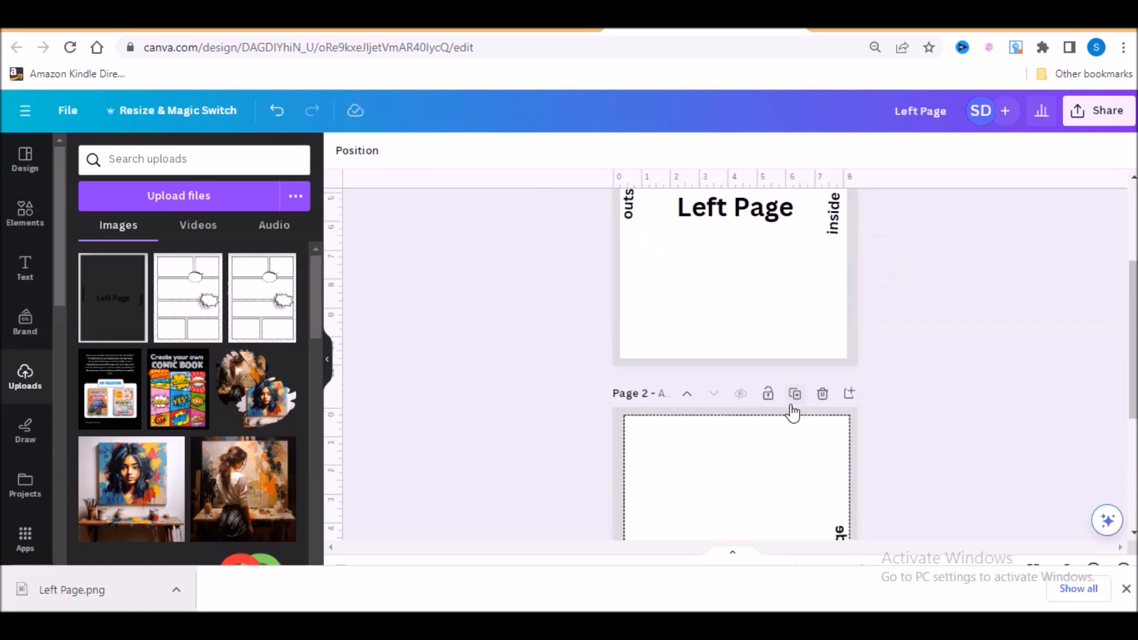
{"action": "left_click", "coordinate": [794, 397]}
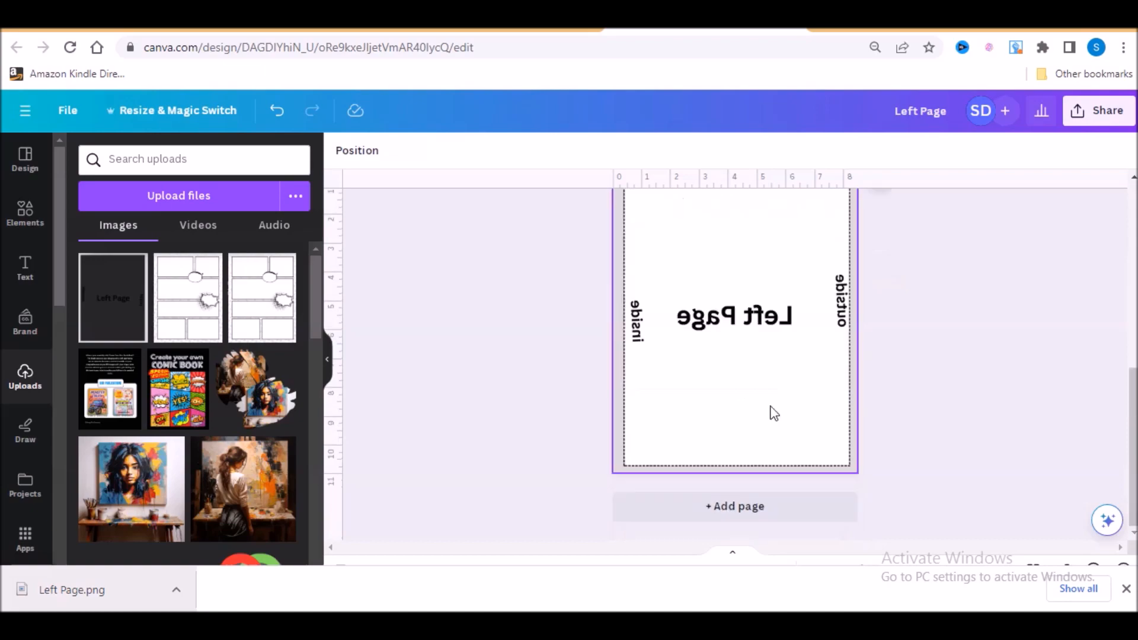
{"action": "scroll", "coordinate": [944, 356], "scroll_direction": "up", "scroll_amount": 1}
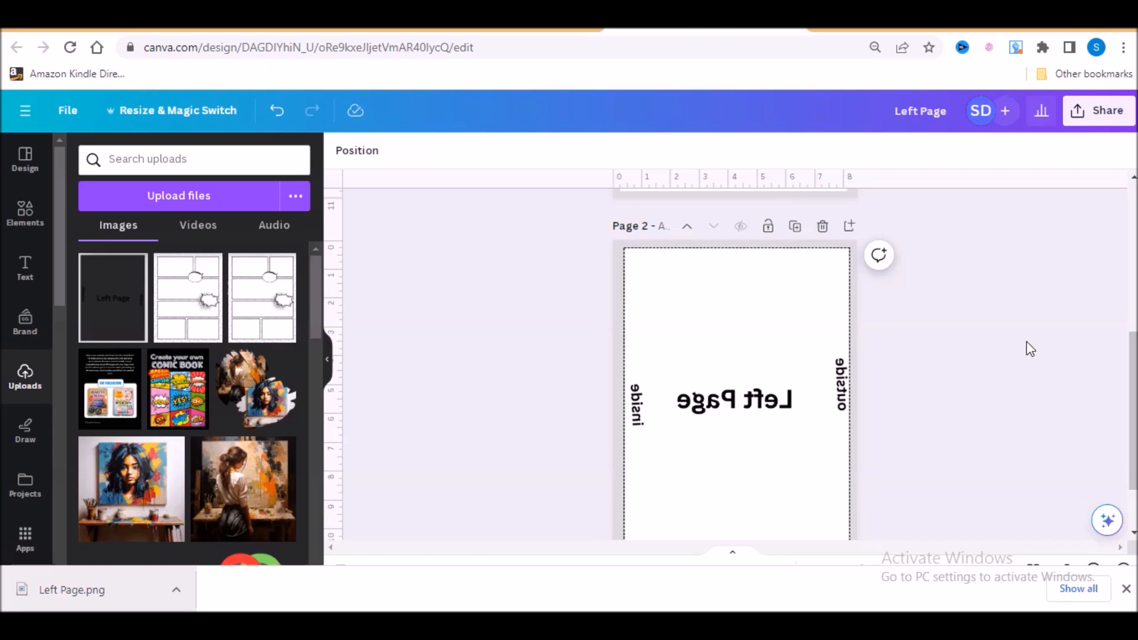
{"action": "scroll", "coordinate": [828, 456], "scroll_direction": "down", "scroll_amount": 1}
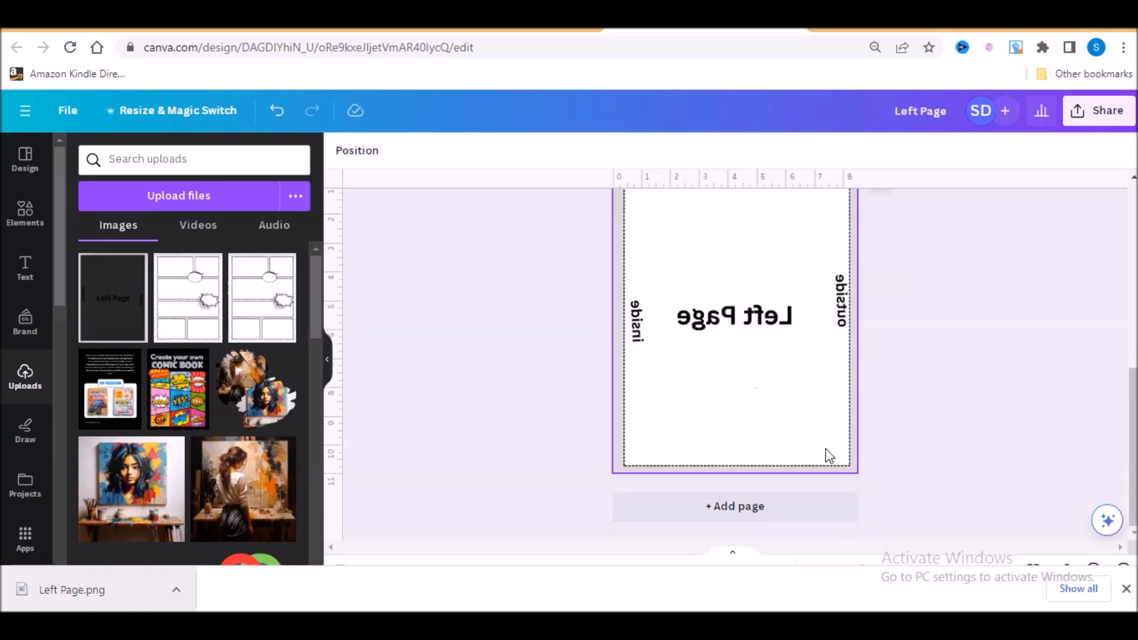
{"action": "key", "text": "Delete"}
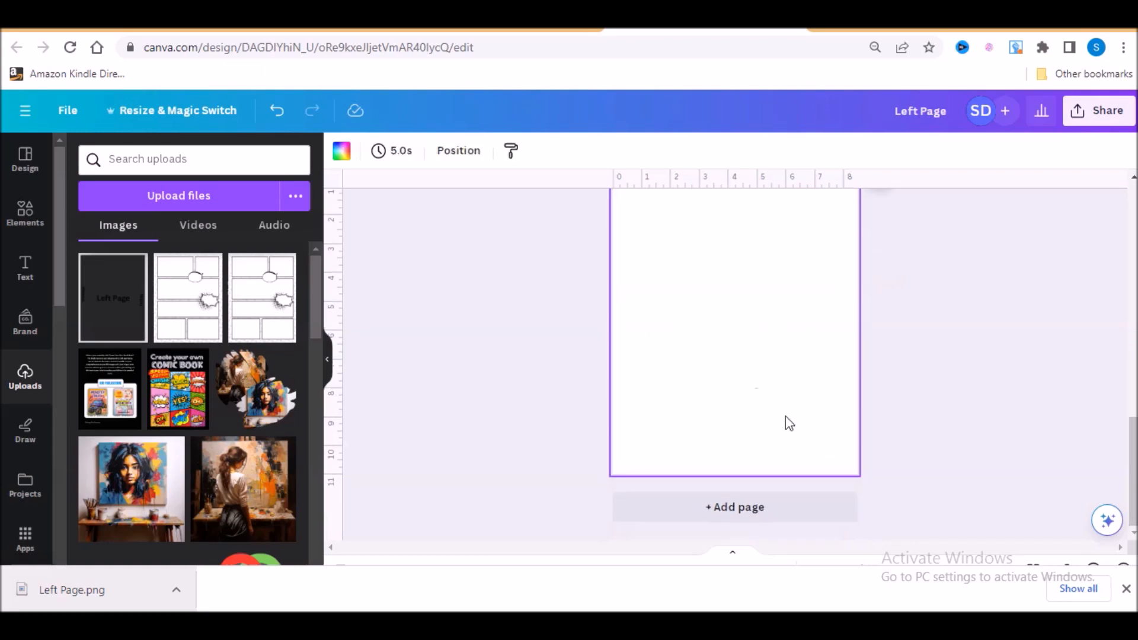
{"action": "scroll", "coordinate": [785, 416], "scroll_direction": "up", "scroll_amount": 1}
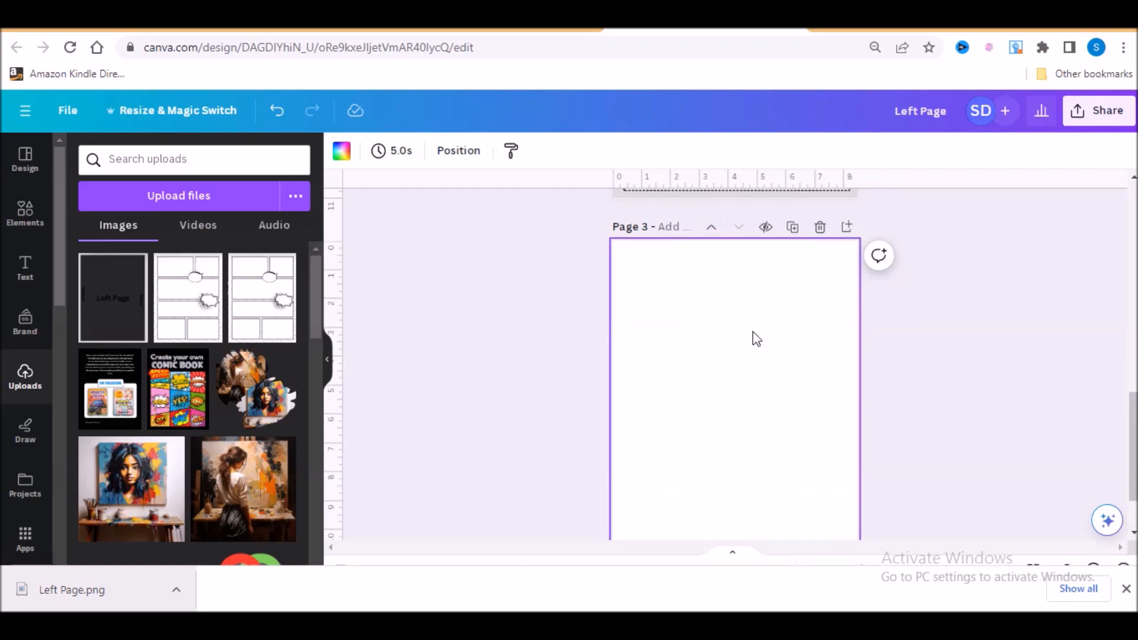
{"action": "scroll", "coordinate": [756, 338], "scroll_direction": "down", "scroll_amount": 1}
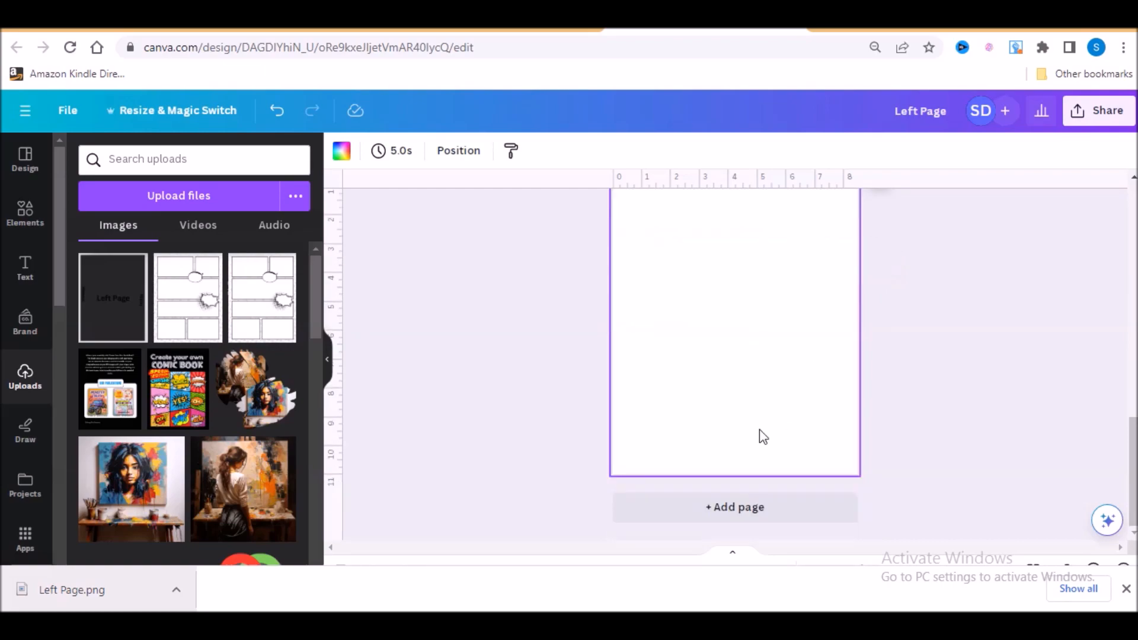
- Compare the inside and outside margin positions on page 1 with those on the mirrored page 2
{"action": "scroll", "coordinate": [763, 437], "scroll_direction": "up", "scroll_amount": 1}
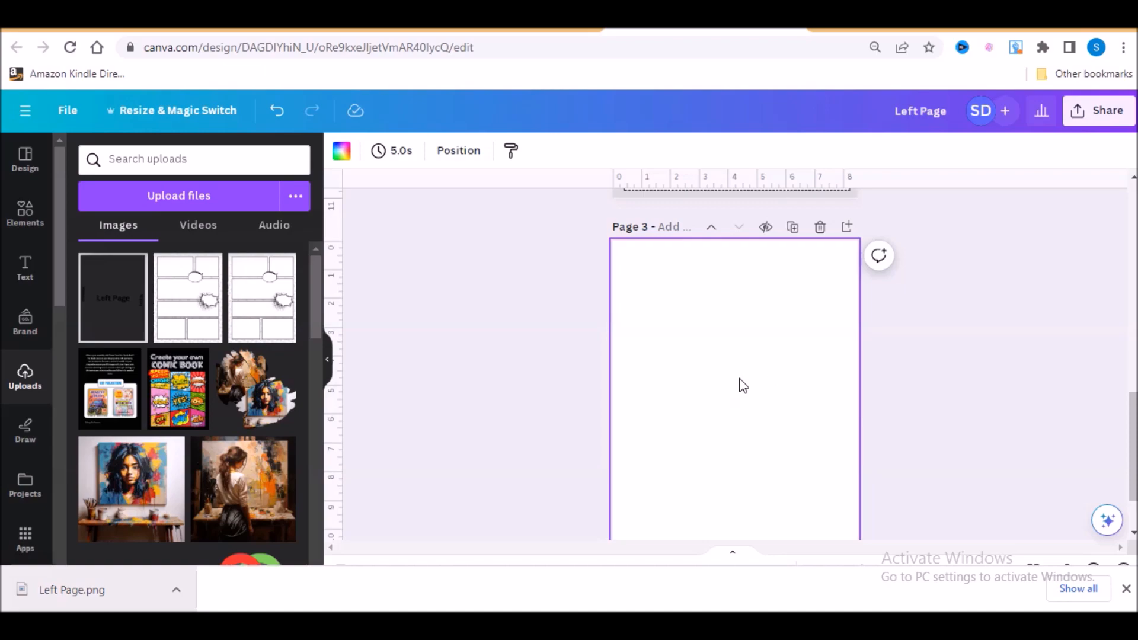
{"action": "scroll", "coordinate": [911, 379], "scroll_direction": "up", "scroll_amount": 3}
{"action": "scroll", "coordinate": [818, 366], "scroll_direction": "up", "scroll_amount": 6}
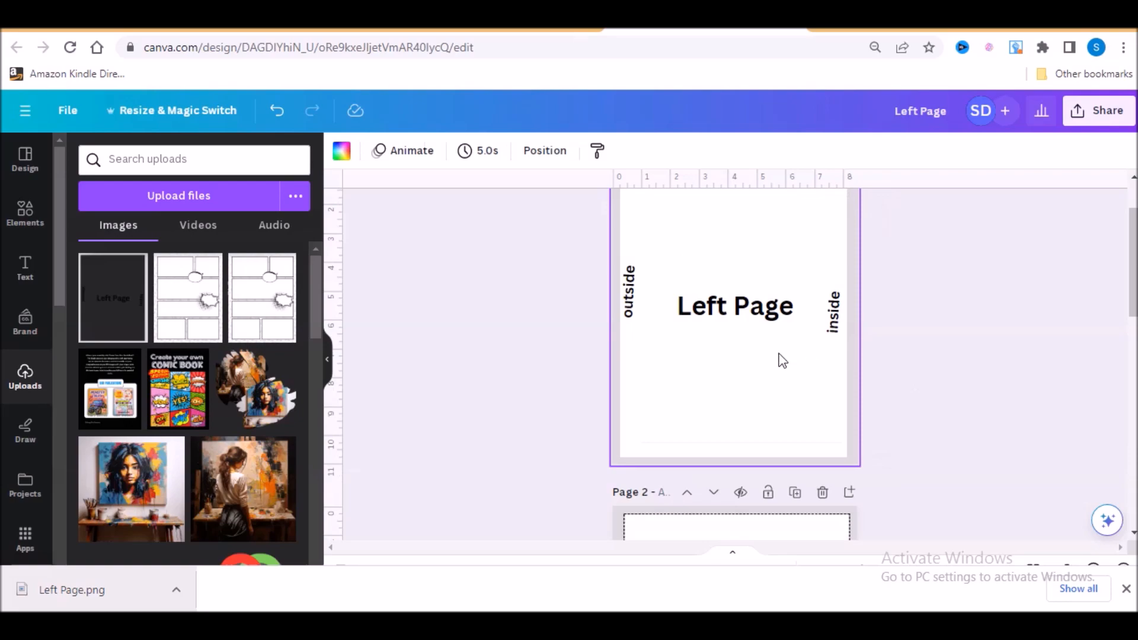
{"action": "scroll", "coordinate": [770, 377], "scroll_direction": "down", "scroll_amount": 3}
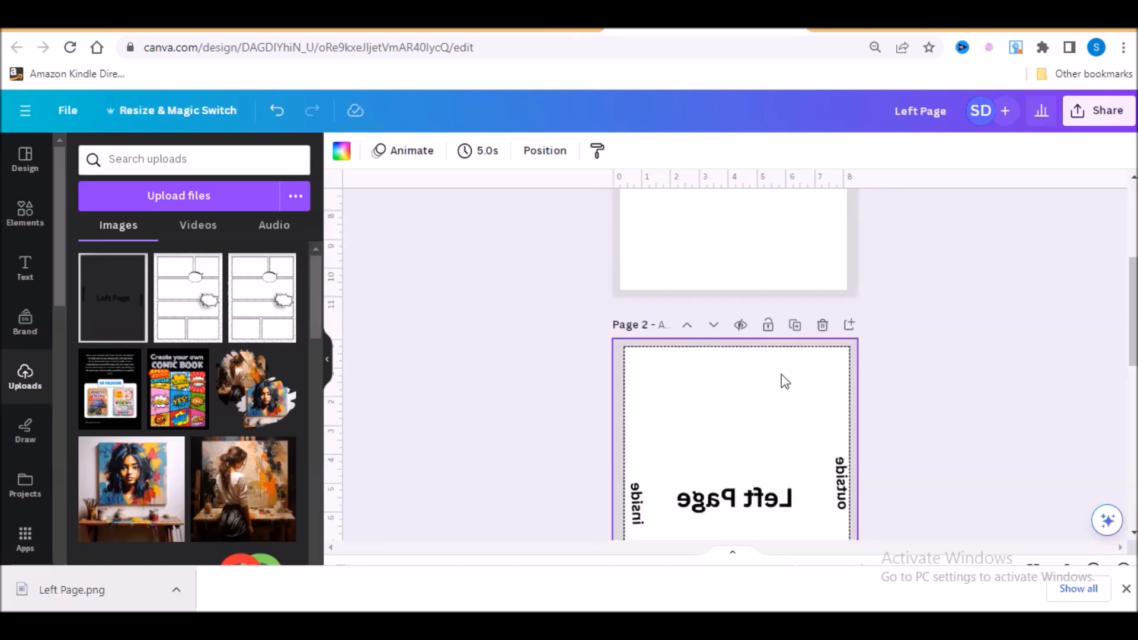
{"action": "scroll", "coordinate": [922, 413], "scroll_direction": "up", "scroll_amount": 3}
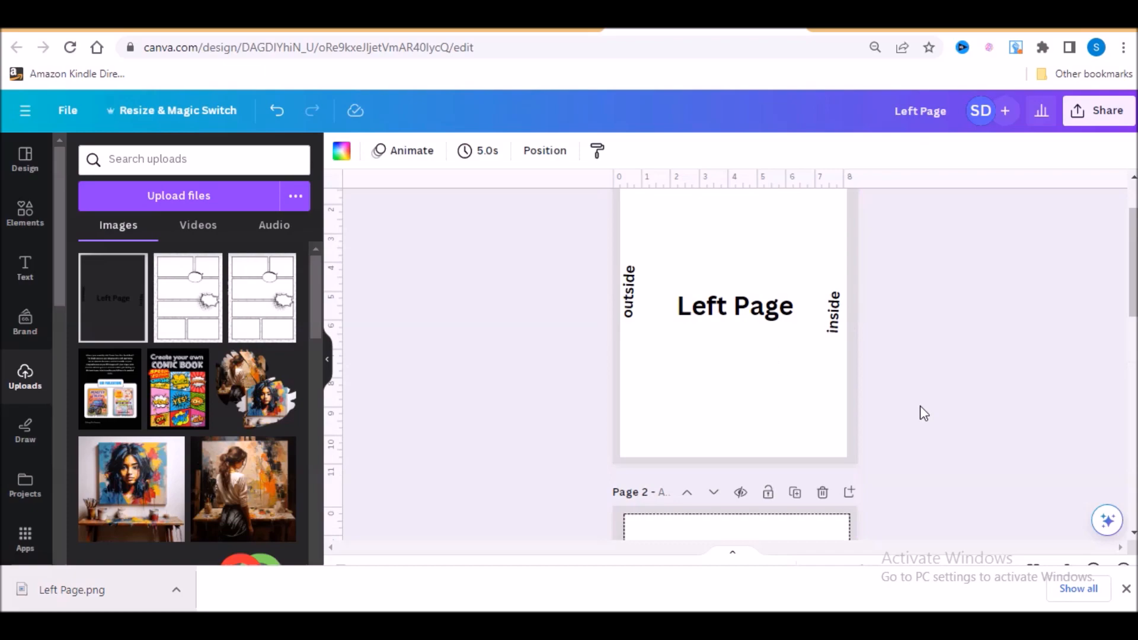
{"action": "scroll", "coordinate": [920, 409], "scroll_direction": "up", "scroll_amount": 2}
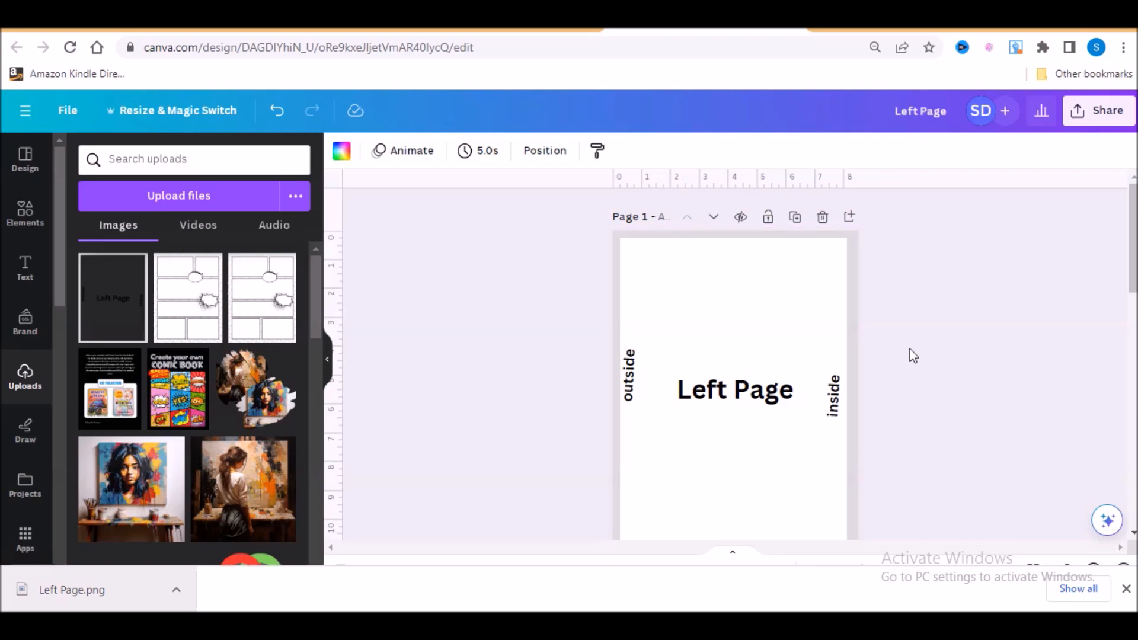
{"action": "left_click", "coordinate": [843, 419]}
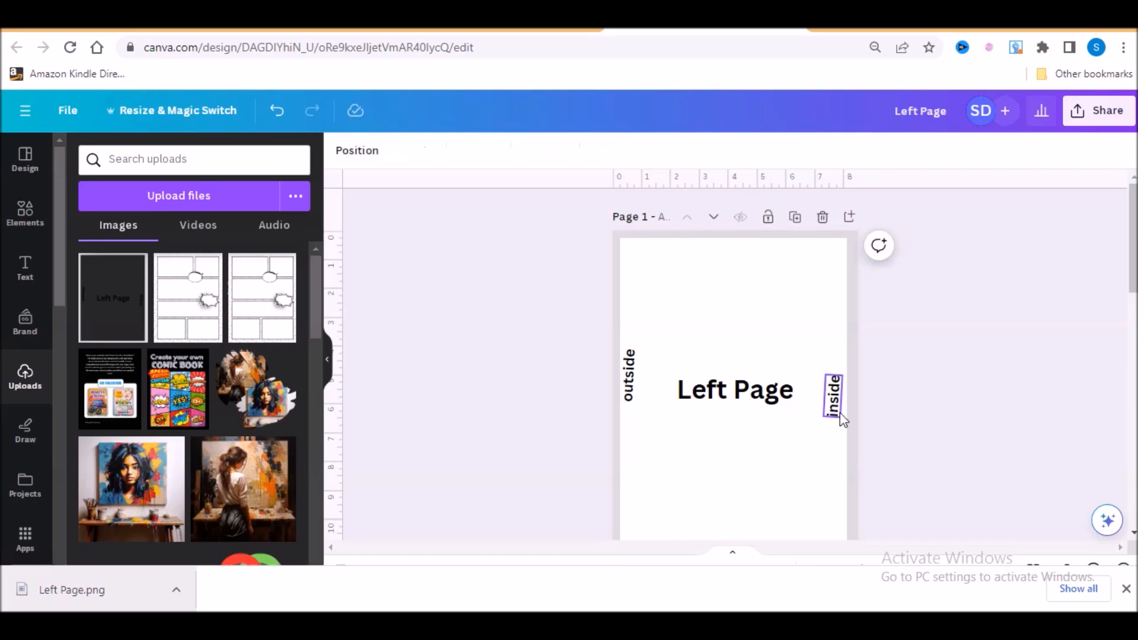
{"action": "scroll", "coordinate": [678, 395], "scroll_direction": "down", "scroll_amount": 5}
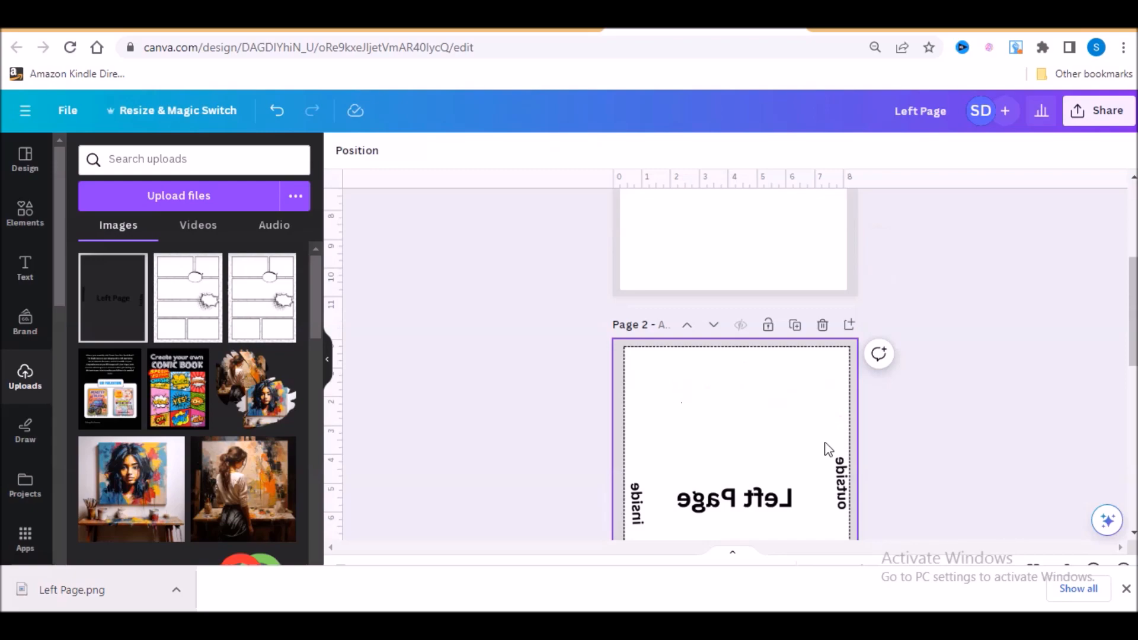
{"action": "scroll", "coordinate": [828, 448], "scroll_direction": "up", "scroll_amount": 4}
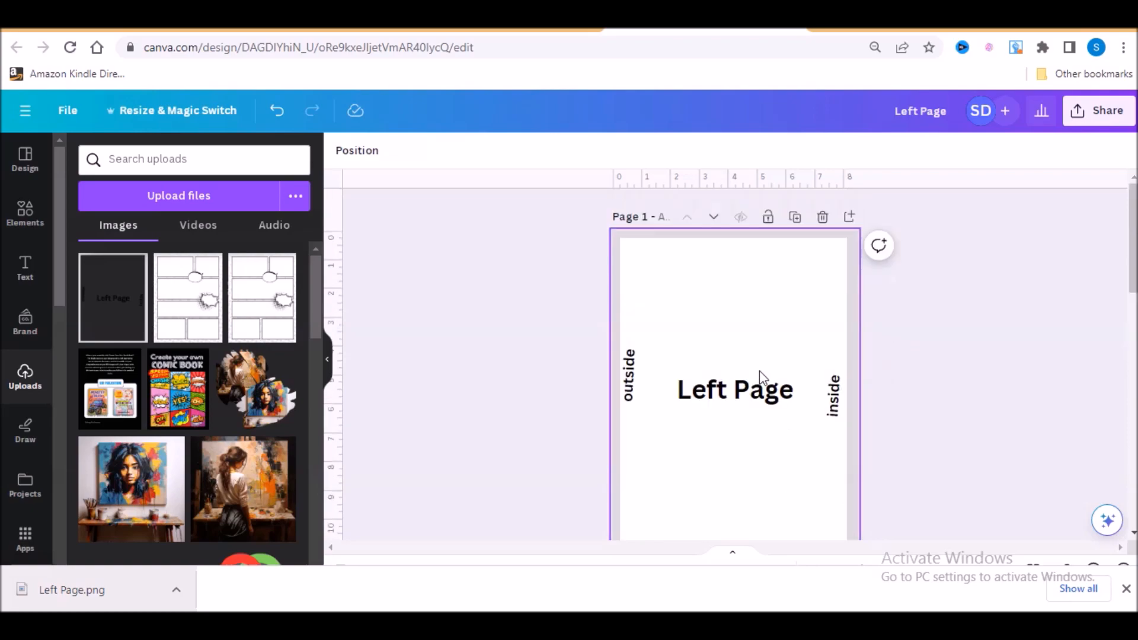
{"action": "left_click", "coordinate": [625, 355]}
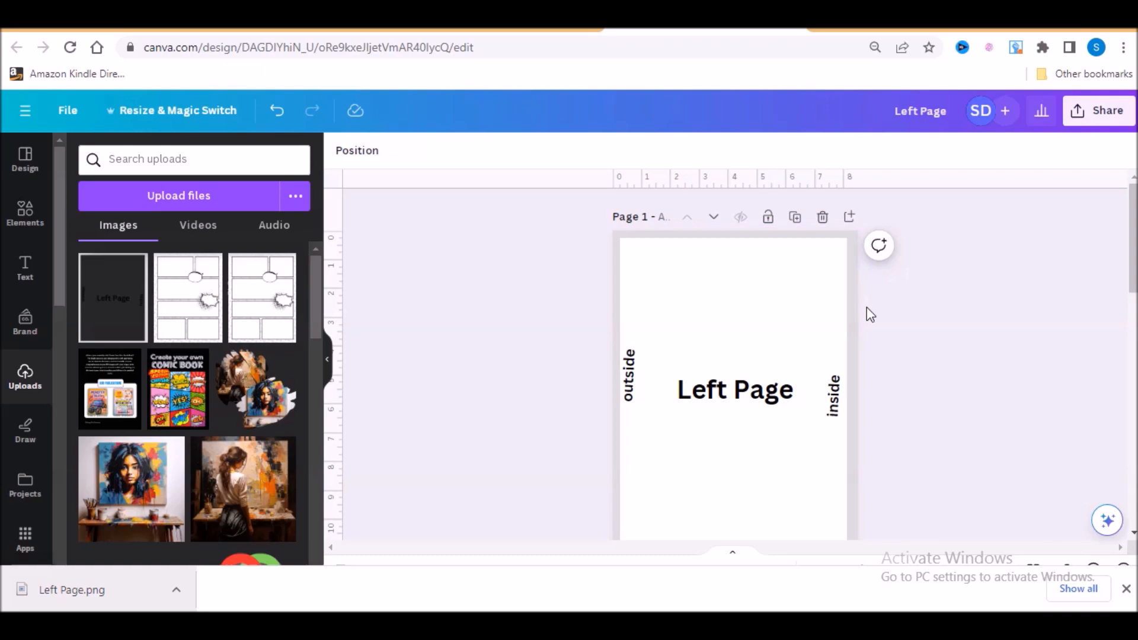
{"action": "scroll", "coordinate": [761, 350], "scroll_direction": "down", "scroll_amount": 4}
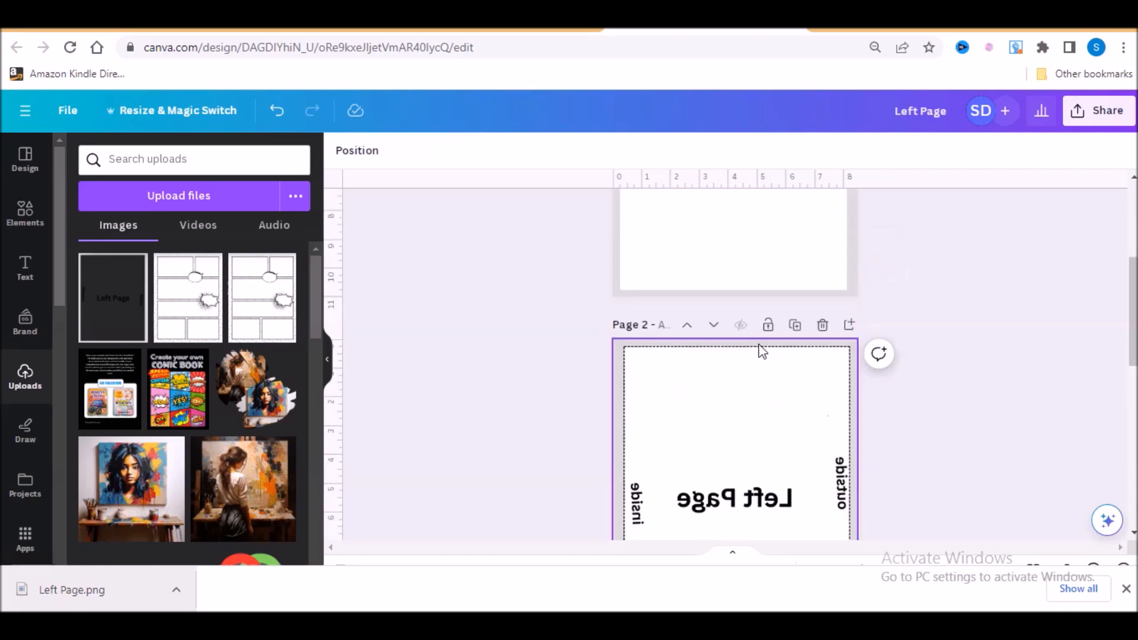
{"action": "scroll", "coordinate": [760, 351], "scroll_direction": "down", "scroll_amount": 5}
{"action": "scroll", "coordinate": [909, 409], "scroll_direction": "up", "scroll_amount": 8}
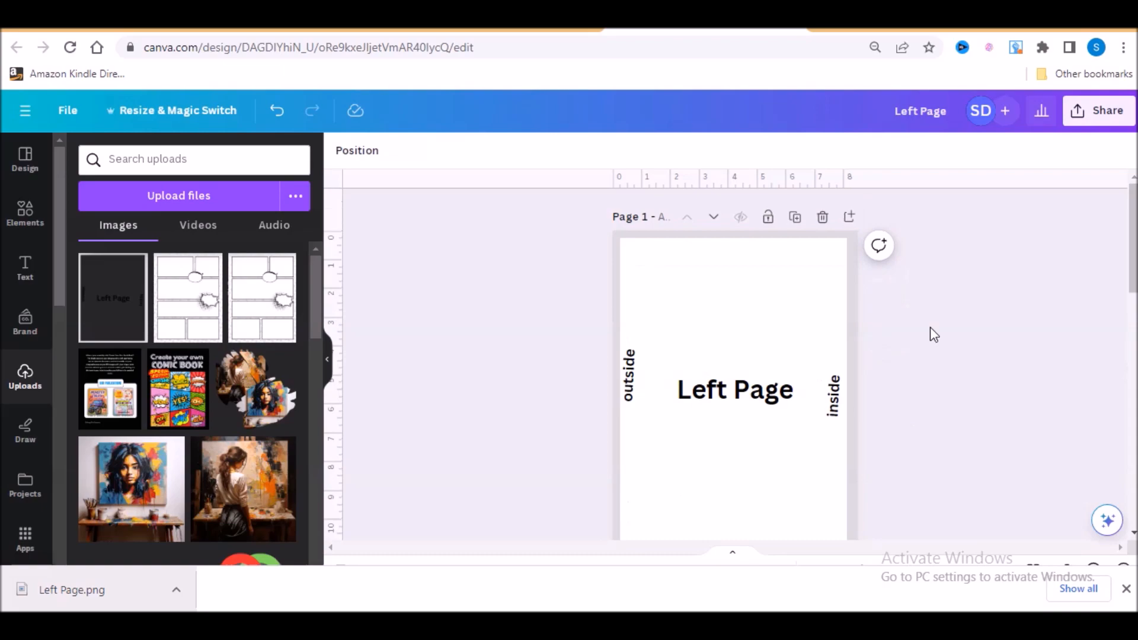